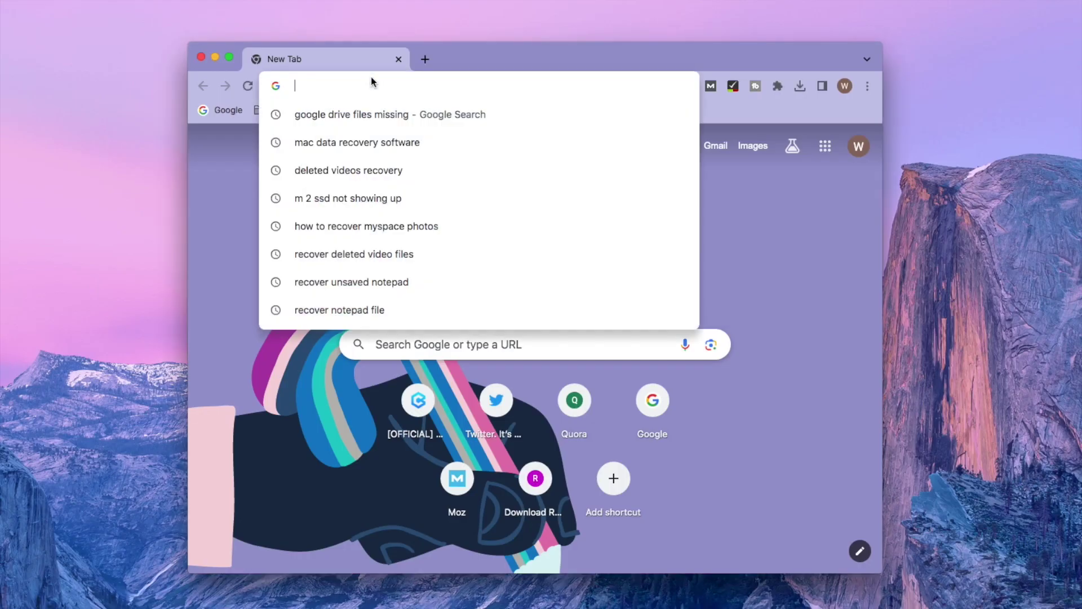
- Go to drive.google.com and open the Drive Trash
text(drive)
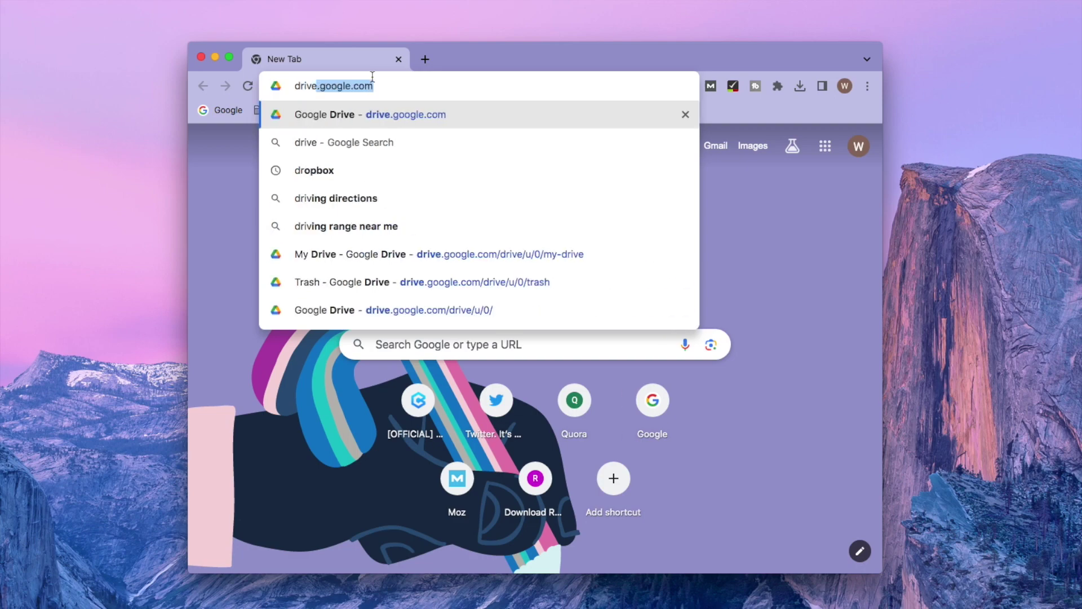
text(.google)
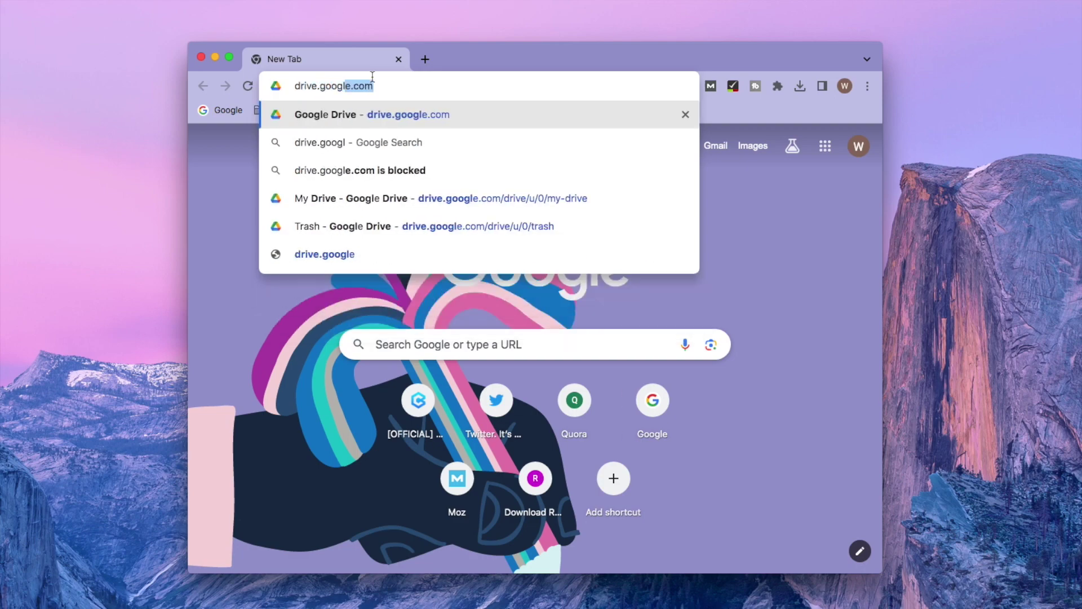
key(Return)
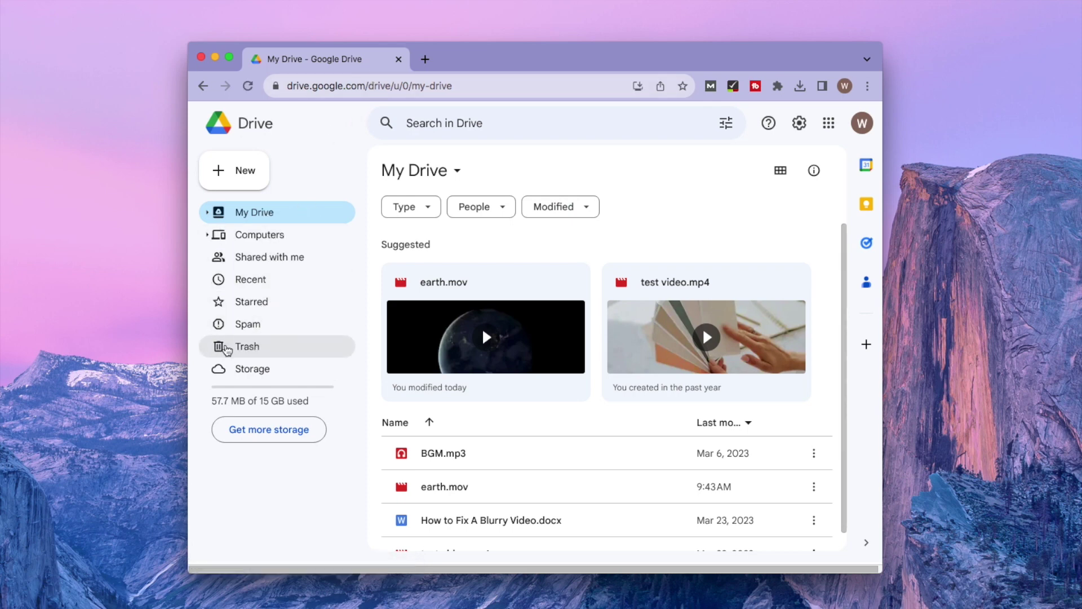
click(250, 346)
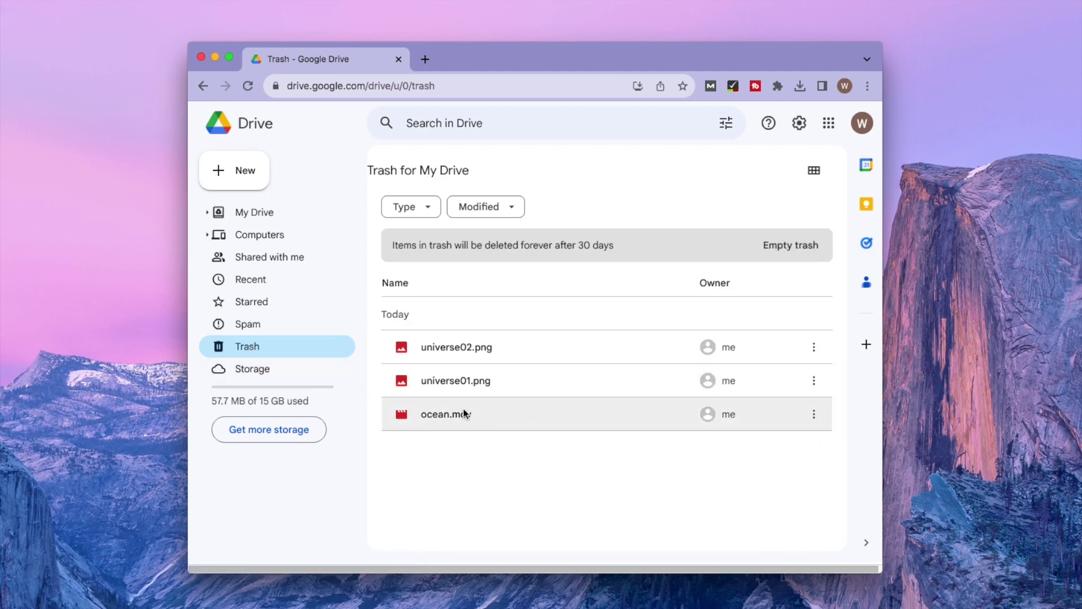
- Restore ocean.mov from the Trash and confirm it is back in My Drive
click(514, 416)
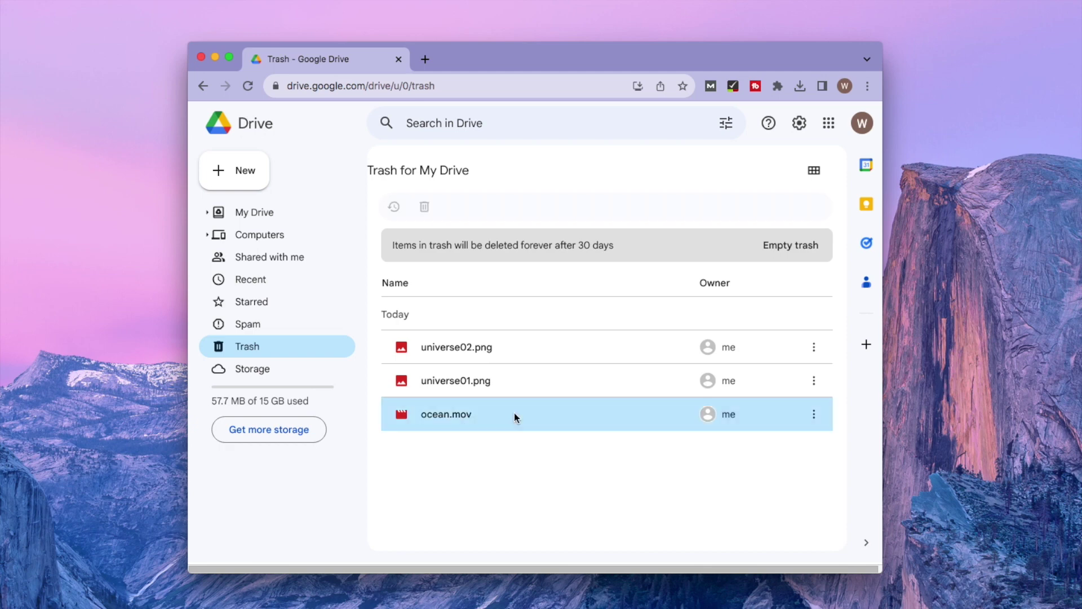
right_click(546, 415)
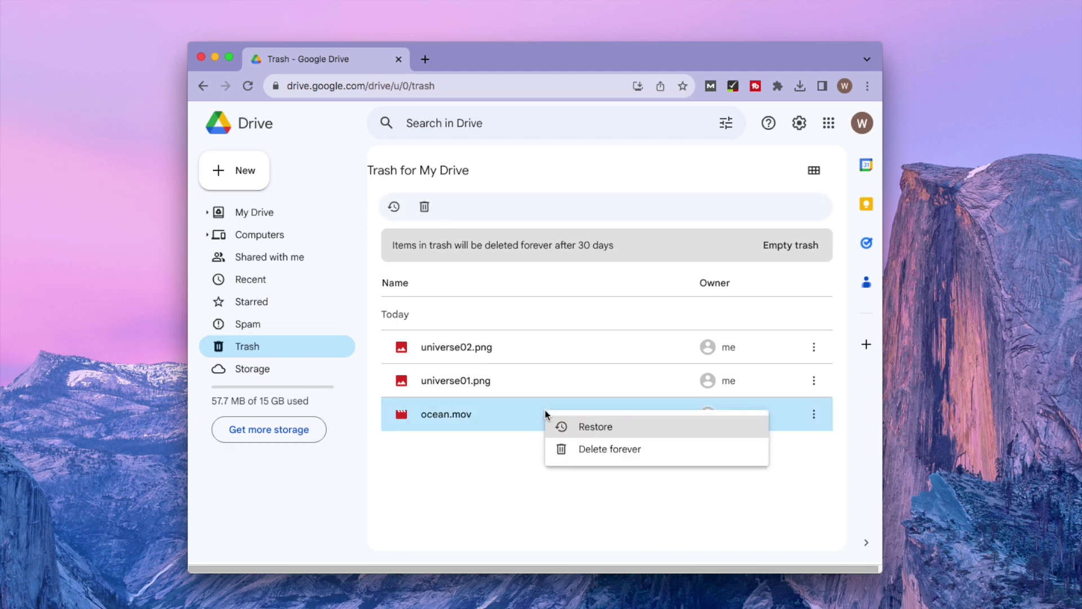
click(594, 431)
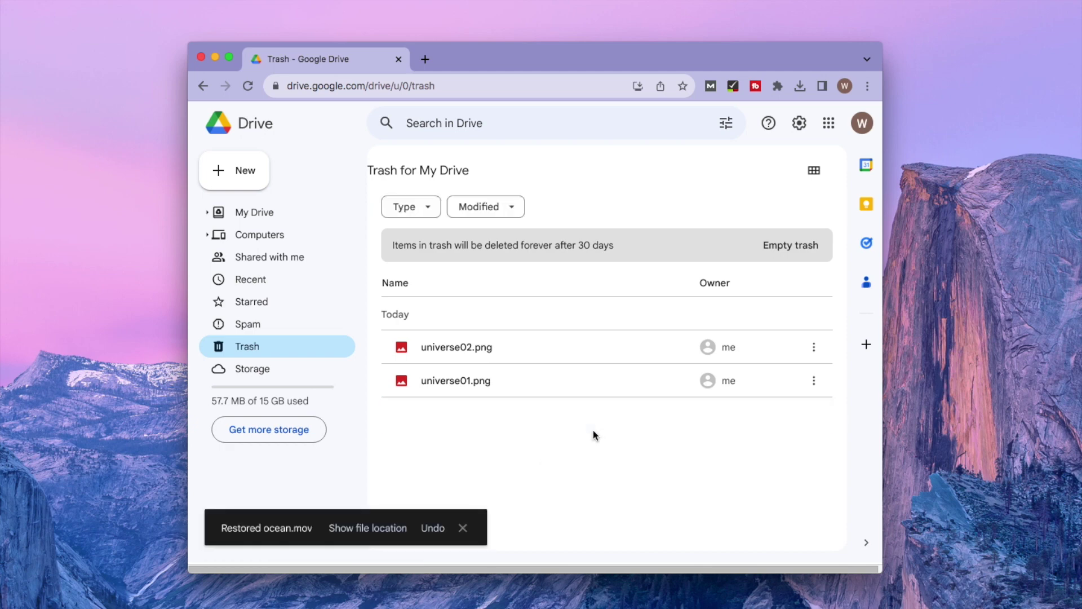
click(263, 211)
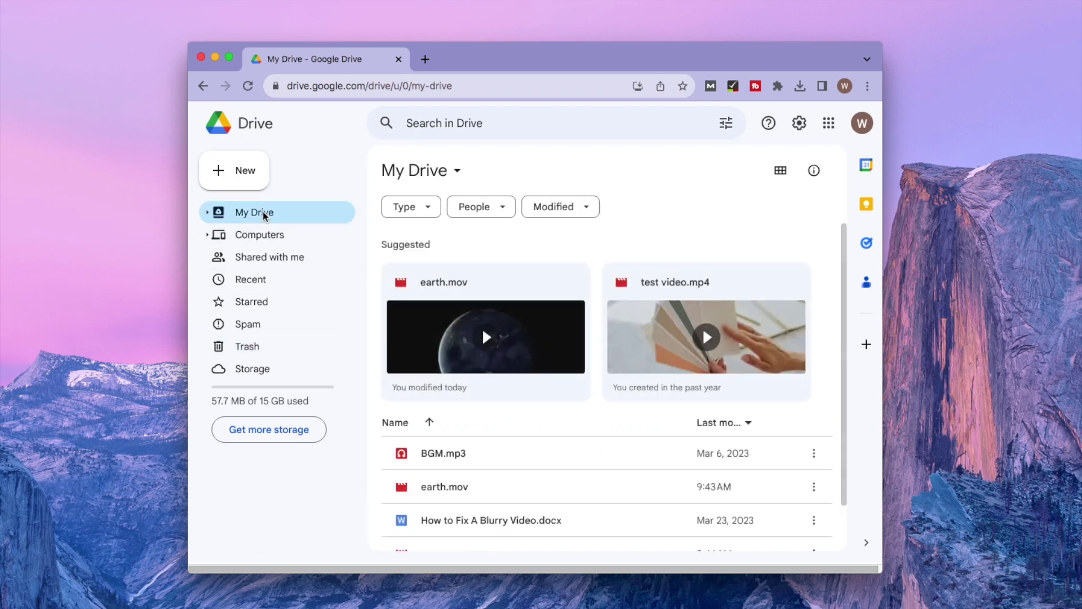
scroll(514, 299, down, 1)
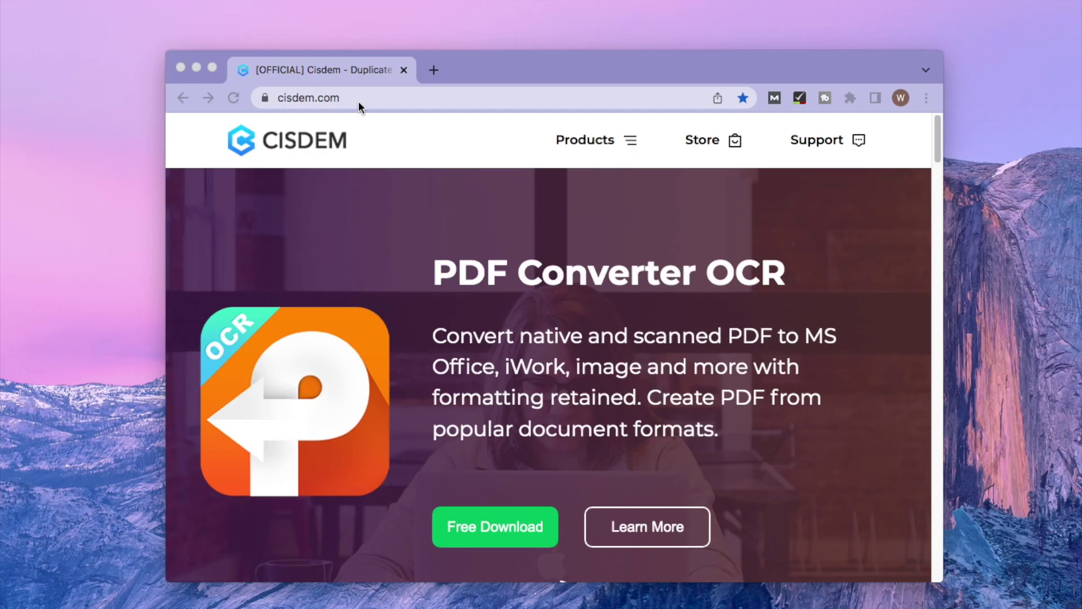
- Download the free Cisdem Data Recovery for Mac installer from cisdem.com's Data Recovery page
click(360, 97)
click(610, 146)
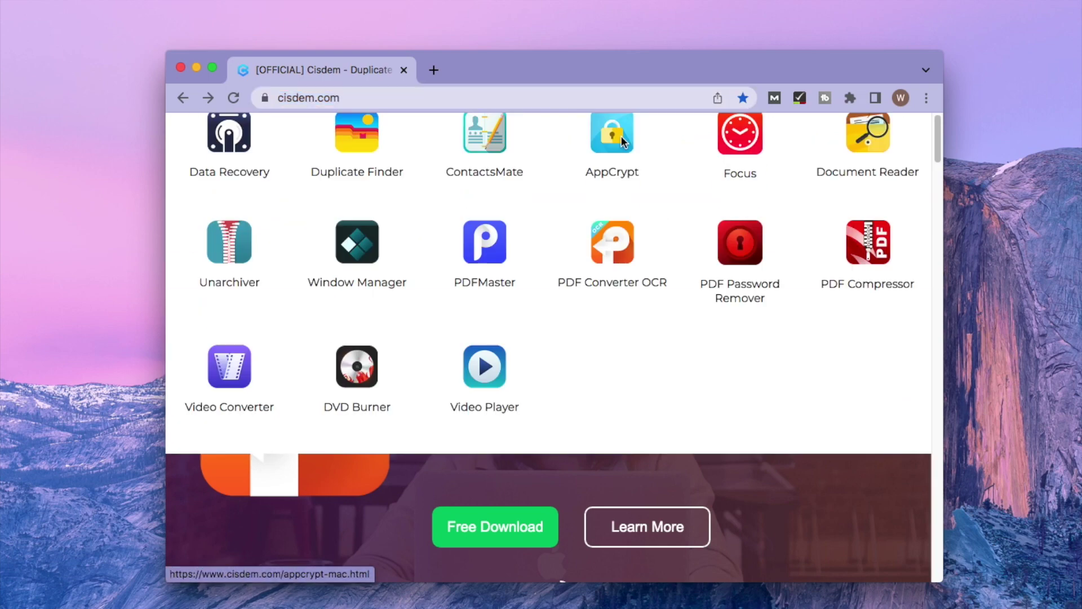
click(231, 228)
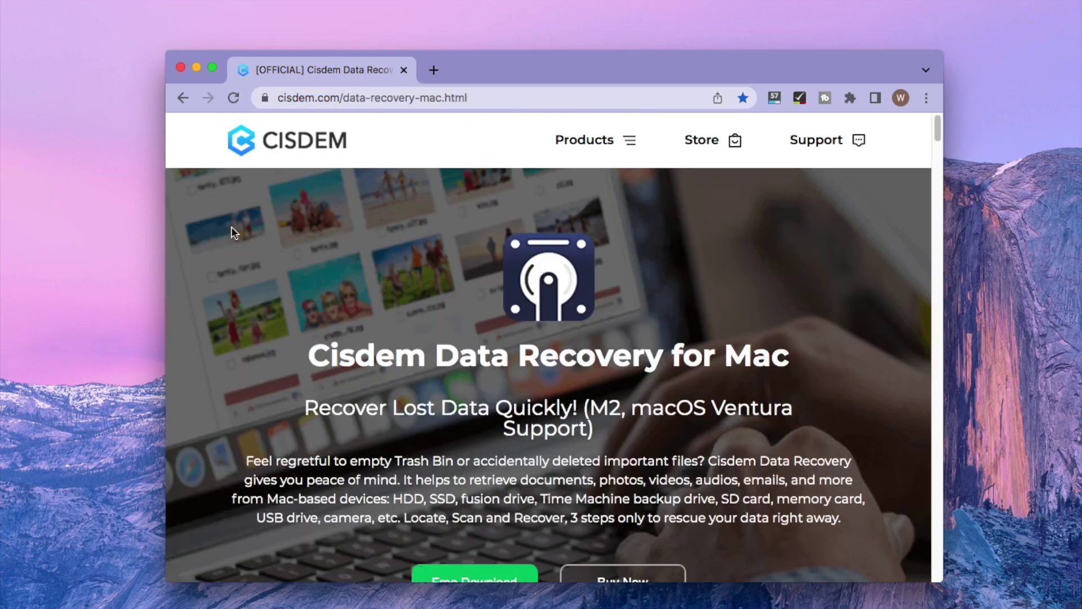
scroll(658, 290, down, 3)
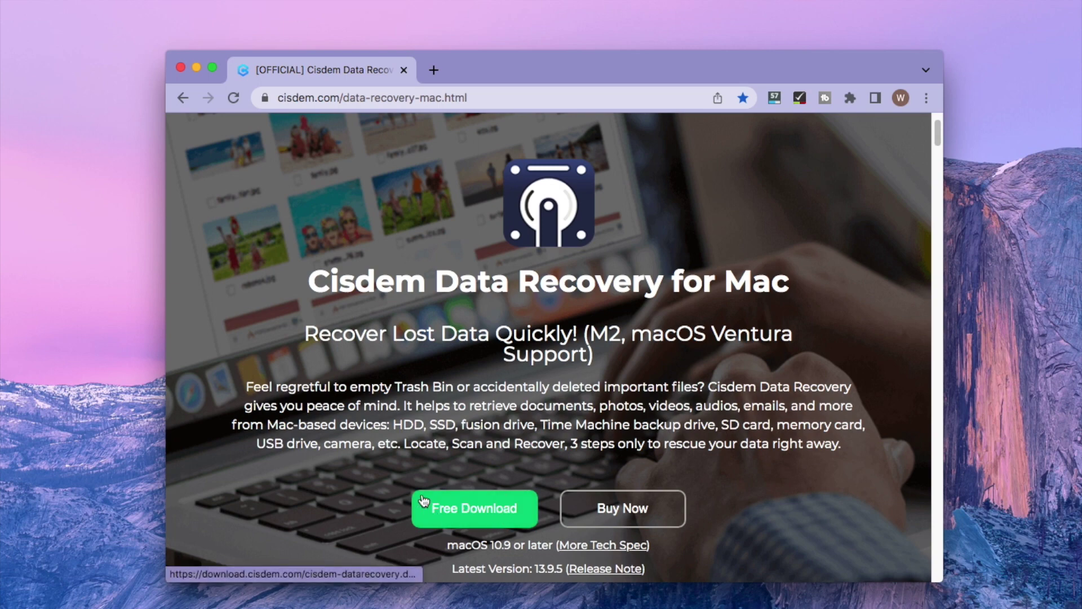
click(478, 510)
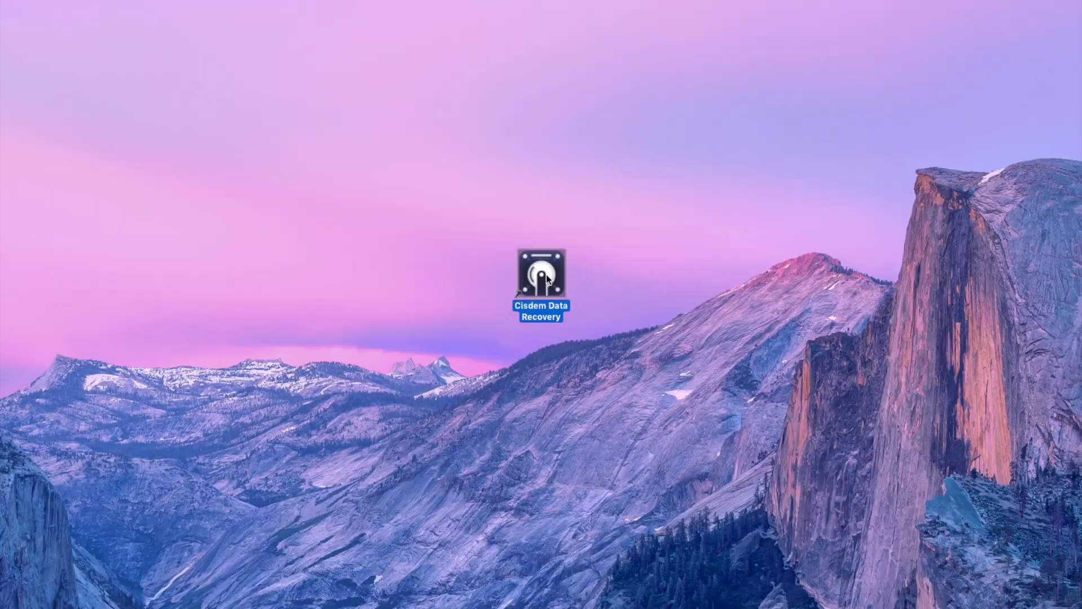
- Launch Cisdem Data Recovery, scan MAC1012 for lost files, and show recovered pictures
double_click(546, 275)
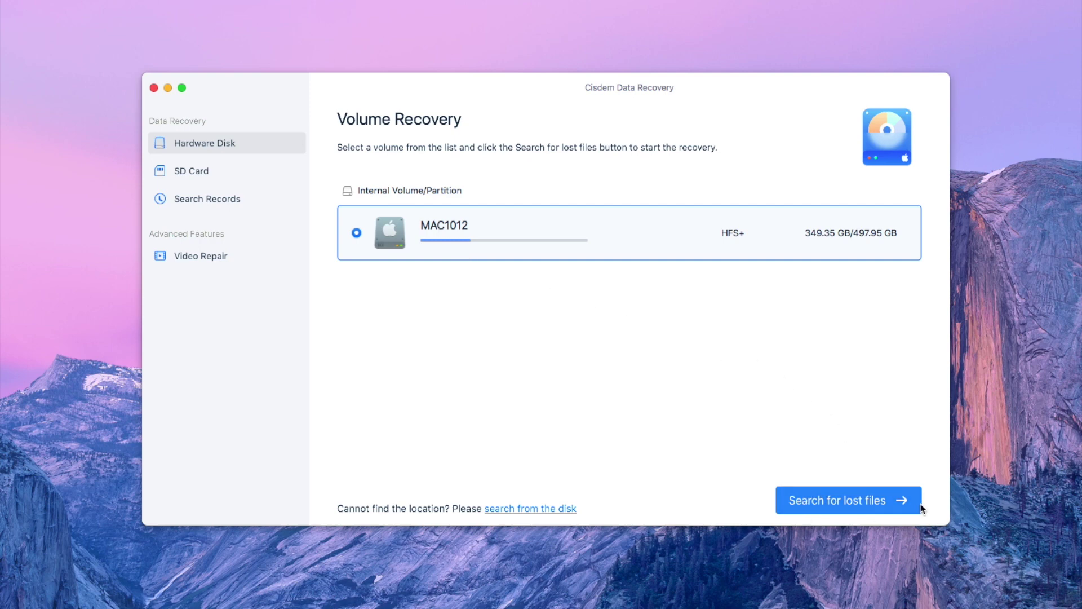
click(857, 502)
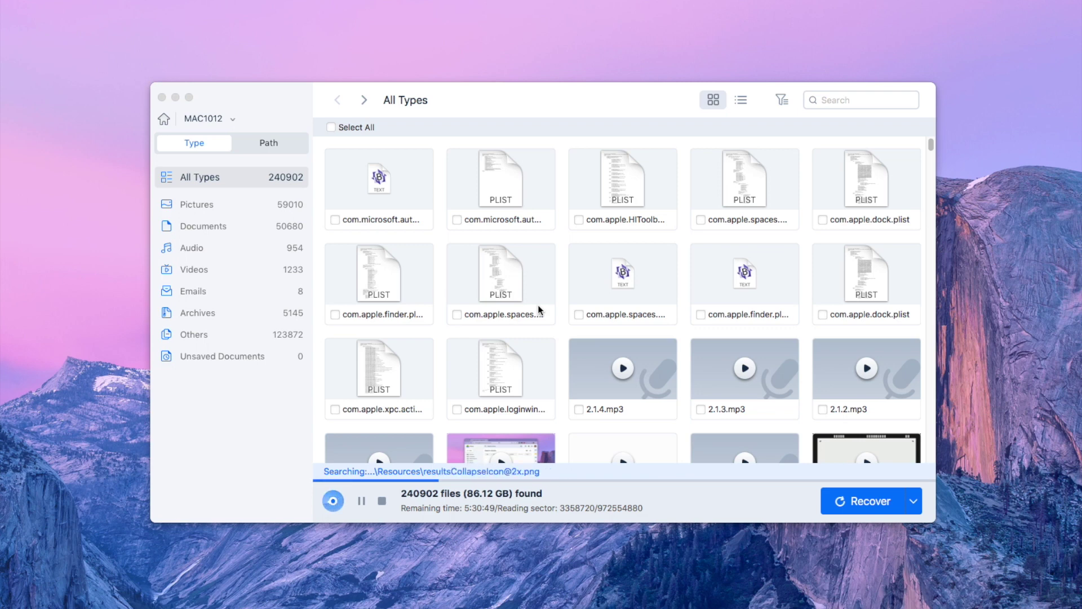
click(260, 144)
click(202, 142)
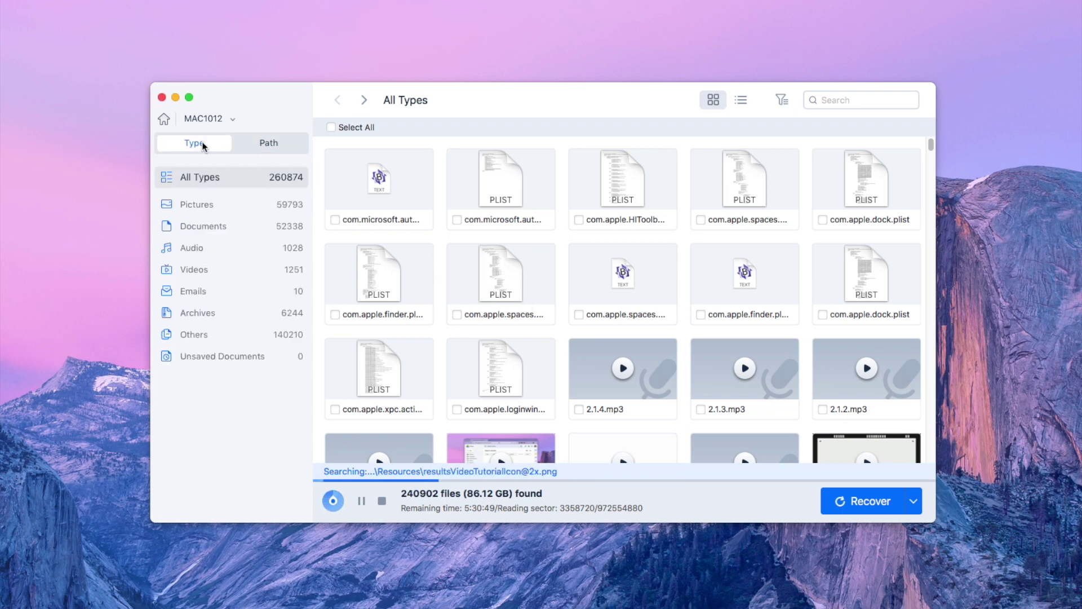
click(238, 206)
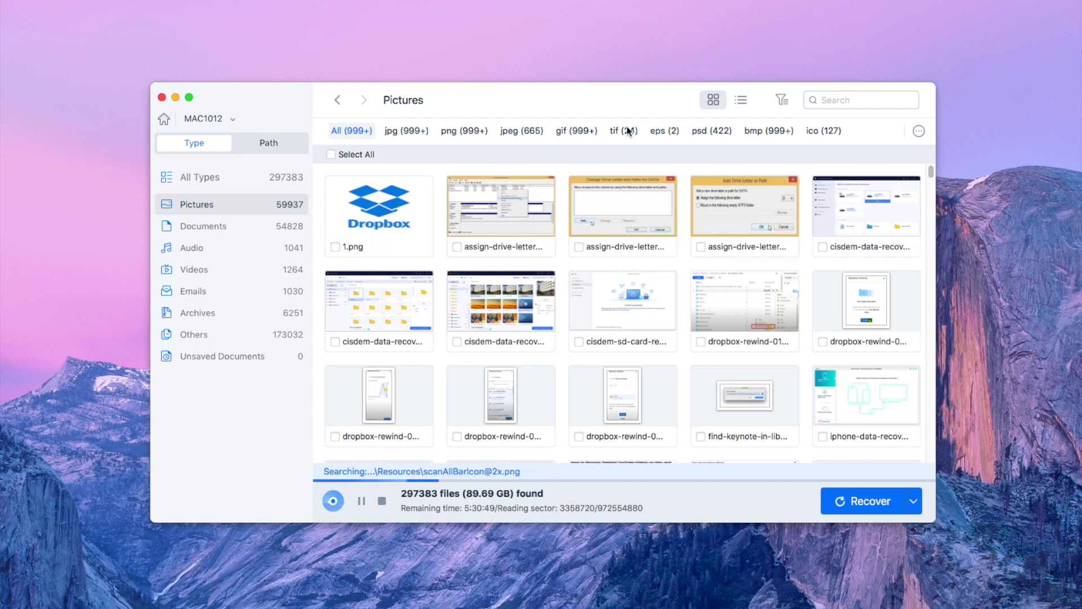
click(742, 101)
click(713, 100)
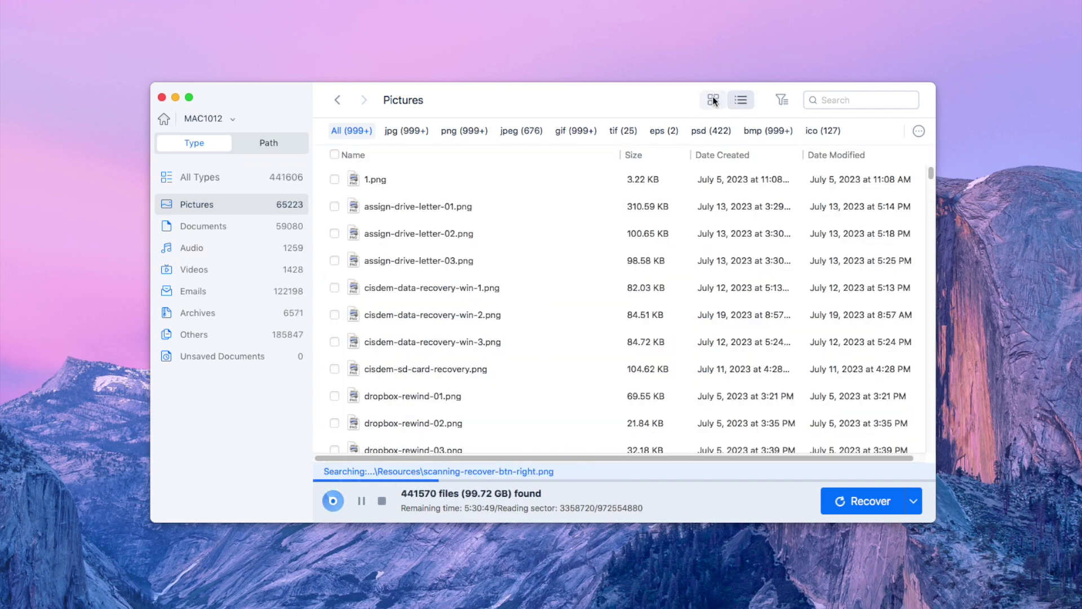
click(401, 132)
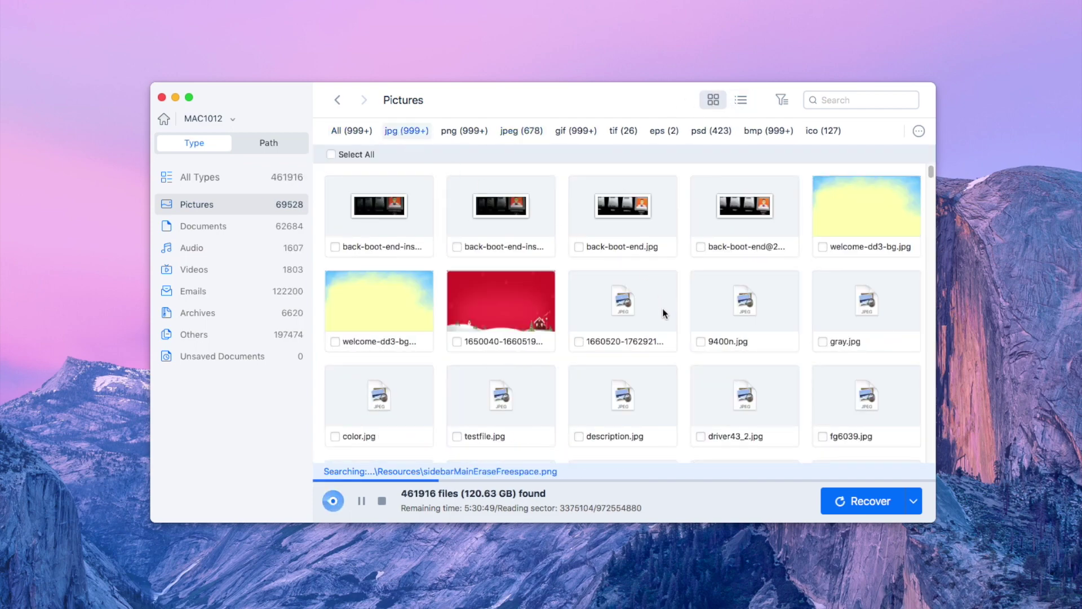
click(384, 306)
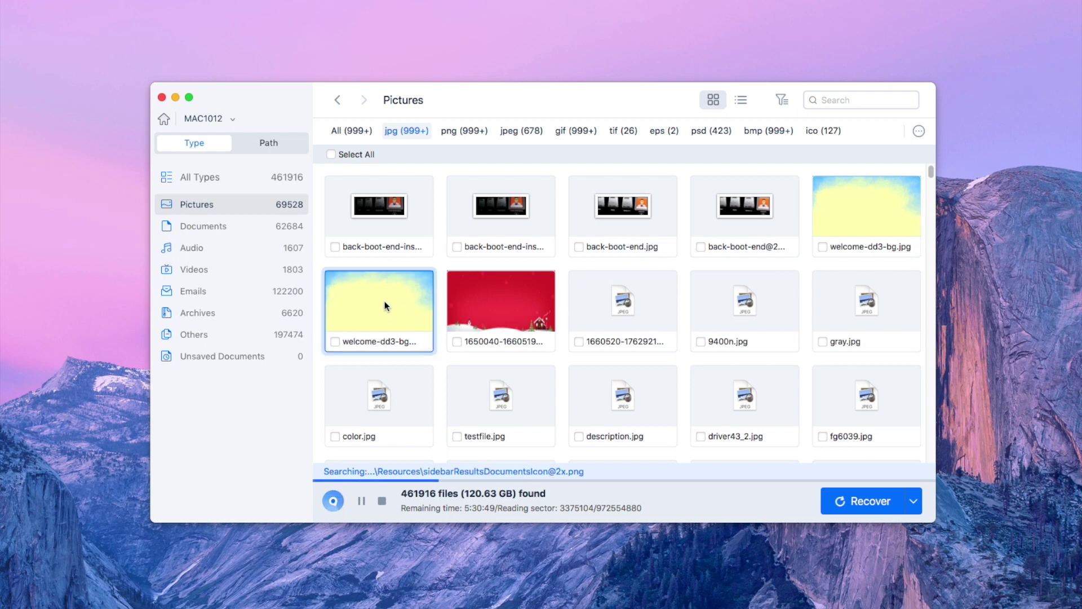
double_click(385, 306)
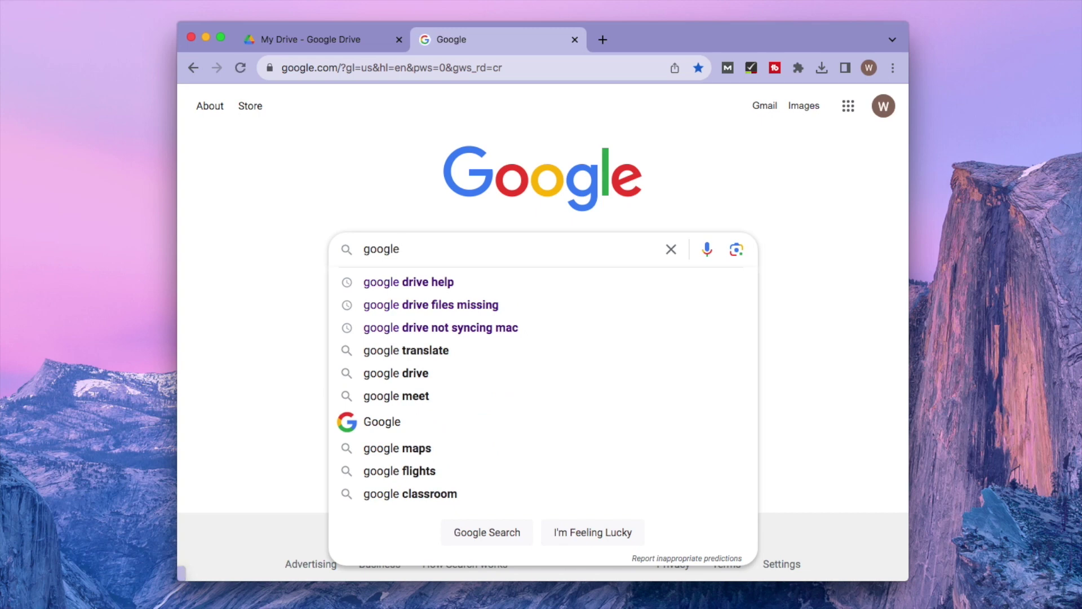
- Search Google for Google Drive help and open the Contact Google Drive support page
text( dr)
text(riv)
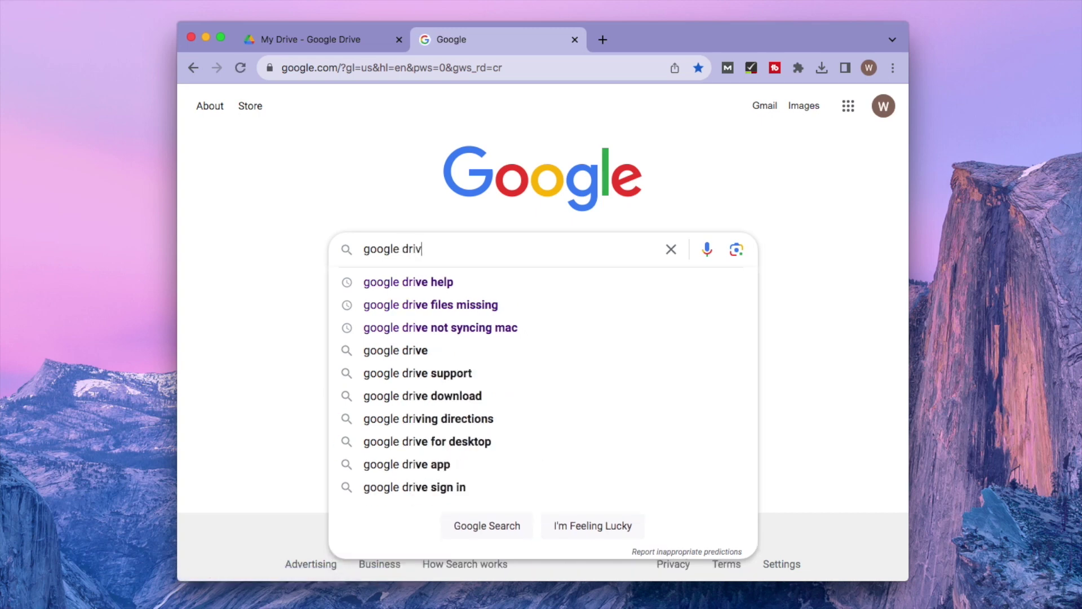
text(e help)
key(Return)
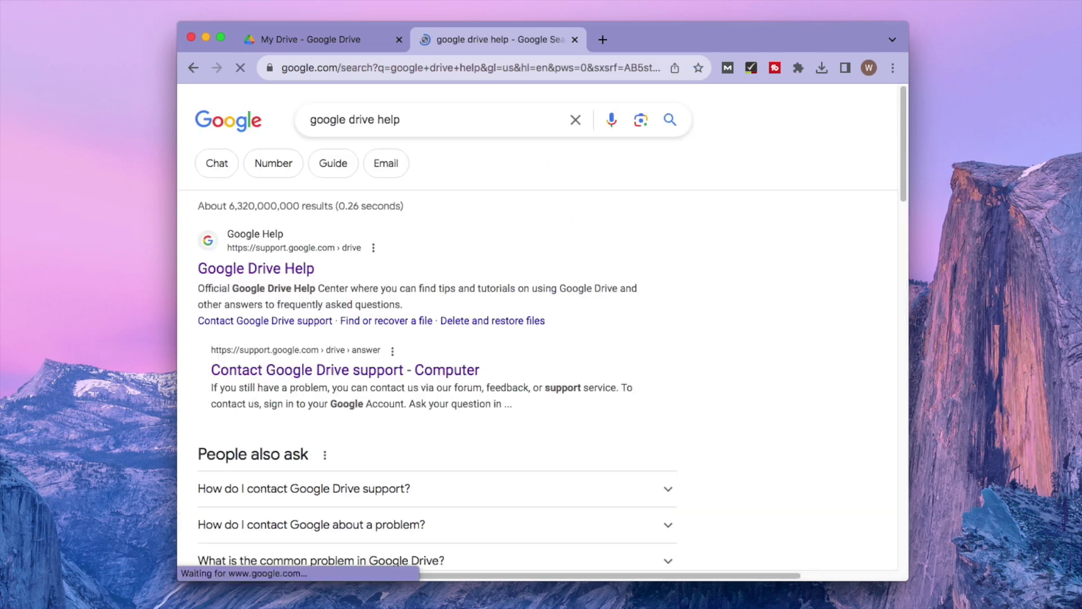
click(367, 368)
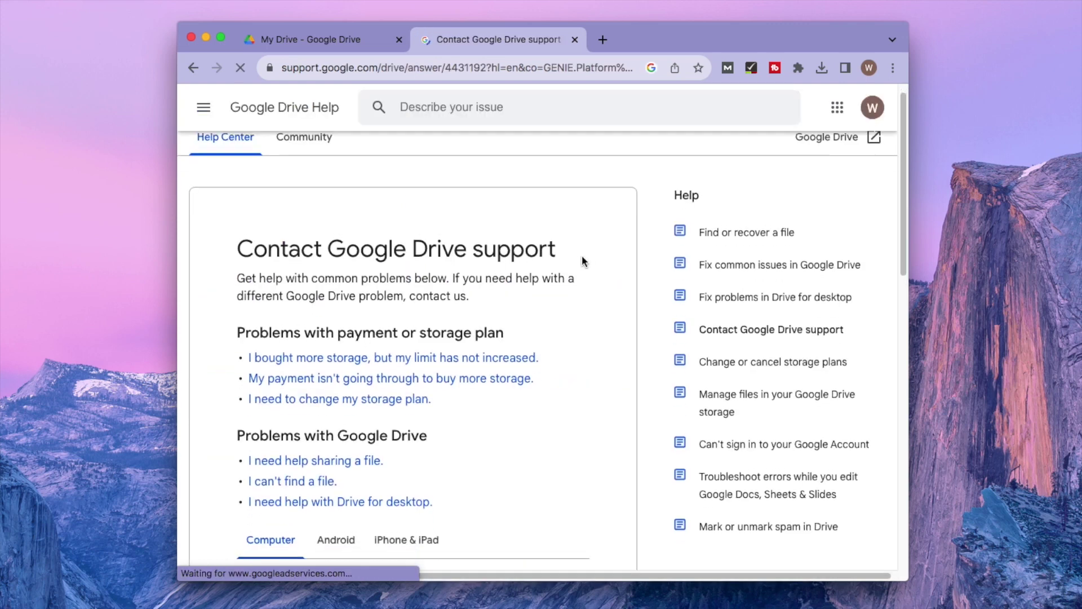
scroll(582, 261, down, 2)
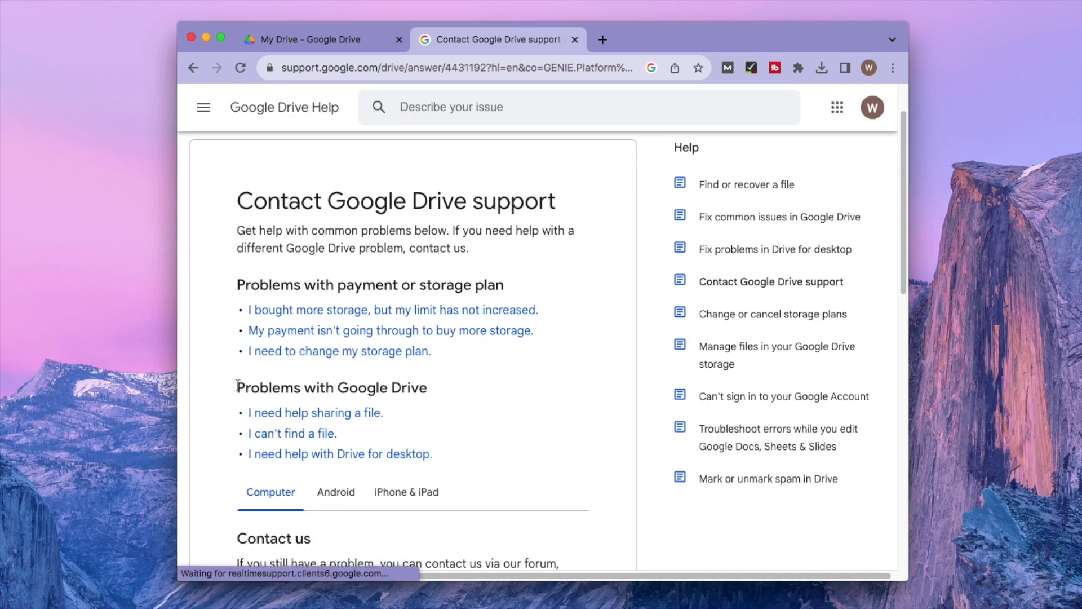
drag(238, 389, 434, 389)
click(451, 392)
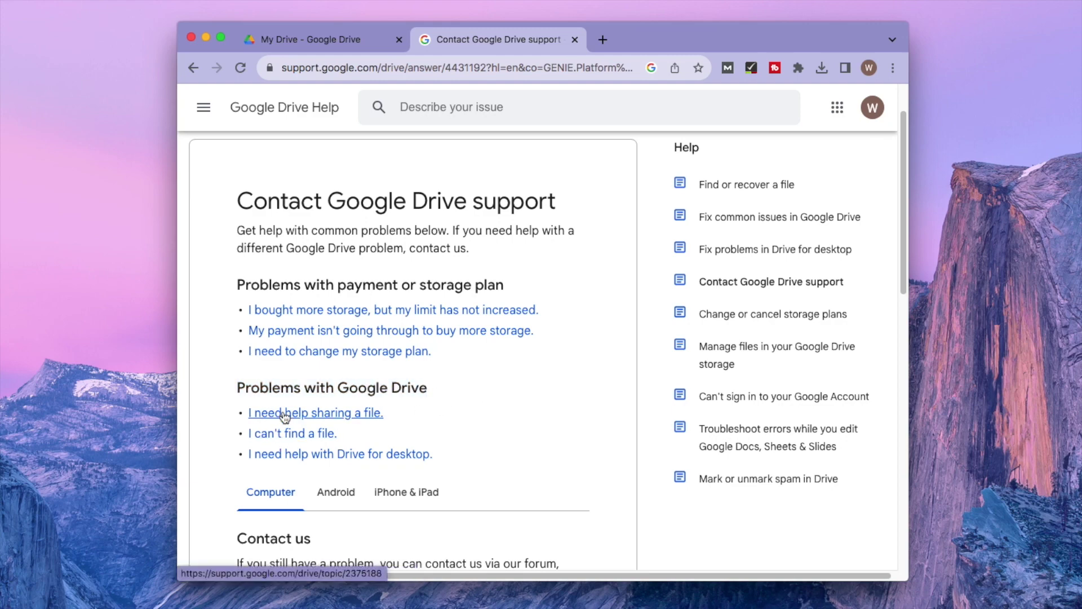
- Open the Find or recover a file help article and scroll through it
click(291, 438)
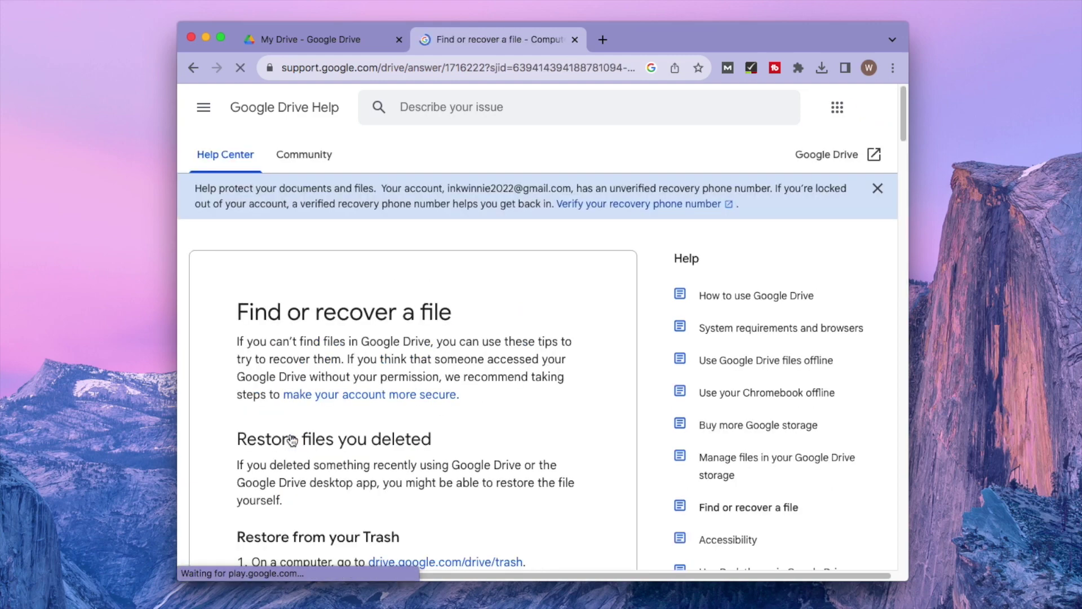
scroll(567, 299, down, 3)
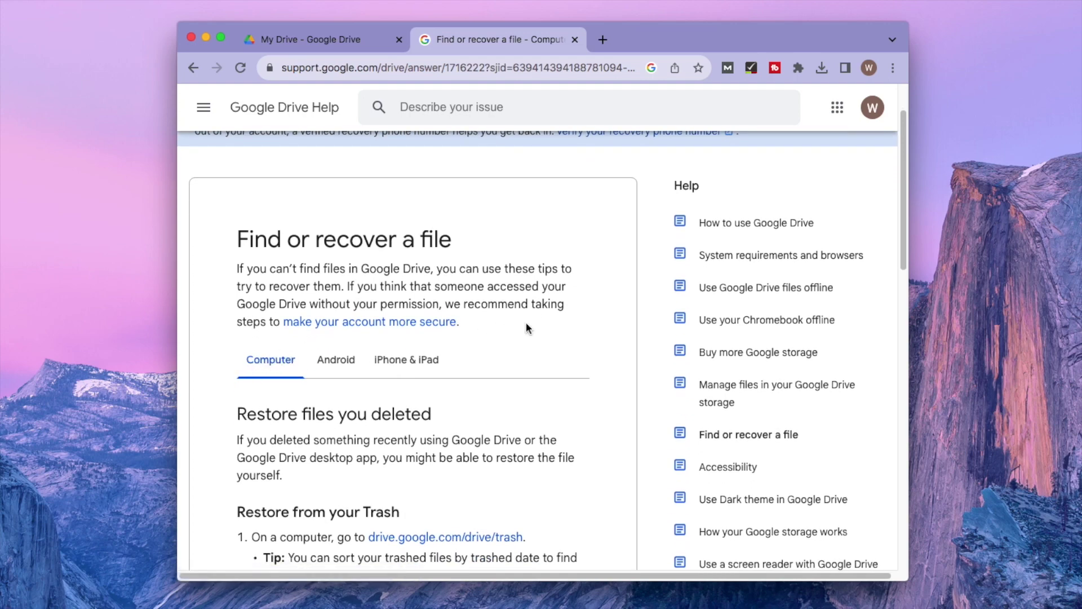
scroll(529, 324, down, 2)
scroll(534, 321, down, 3)
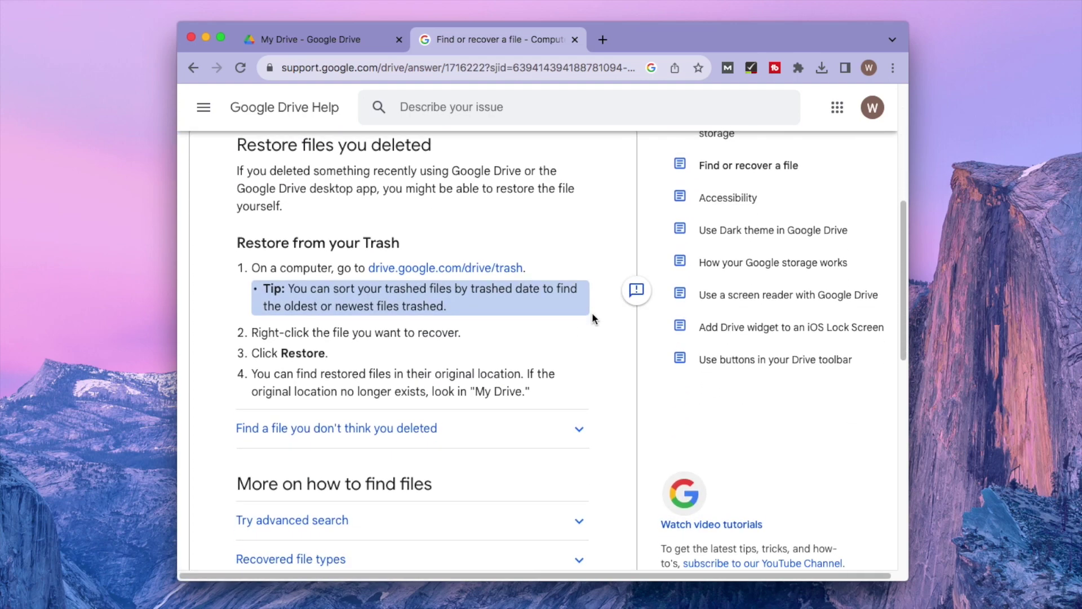
scroll(597, 327, down, 3)
scroll(603, 338, down, 2)
scroll(479, 361, down, 1)
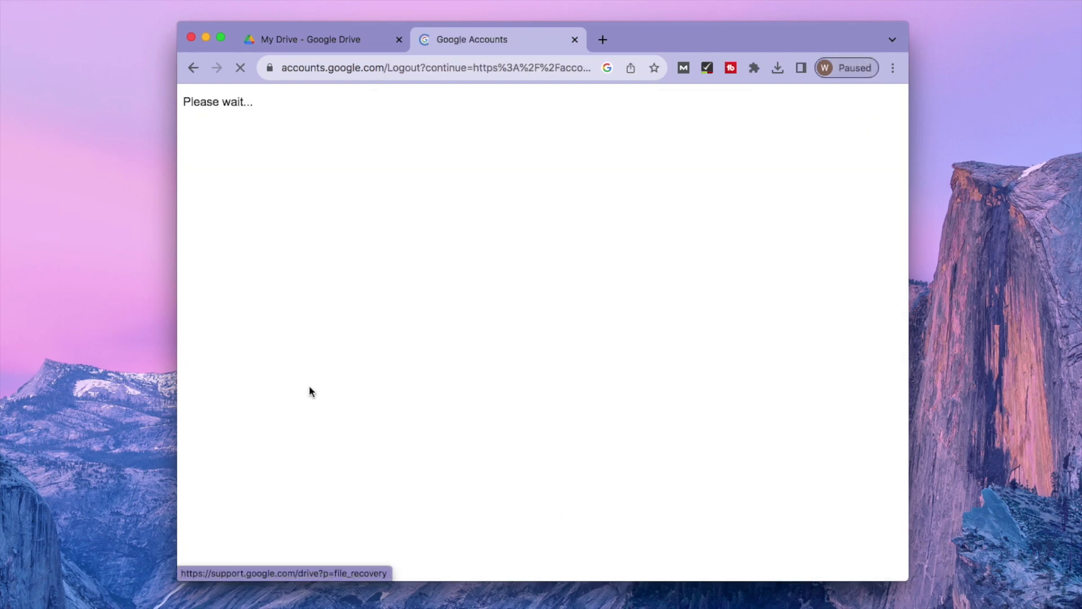
- Enter the requester's first and last name in the File Recovery form
scroll(659, 293, down, 2)
scroll(665, 304, down, 2)
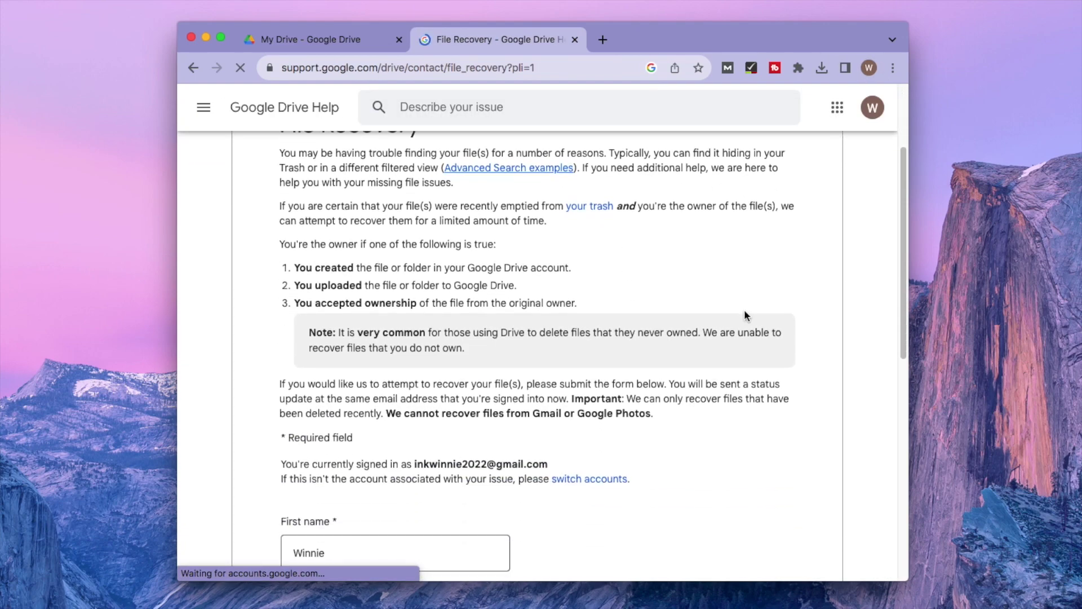
scroll(620, 305, down, 3)
click(491, 293)
key(Tab)
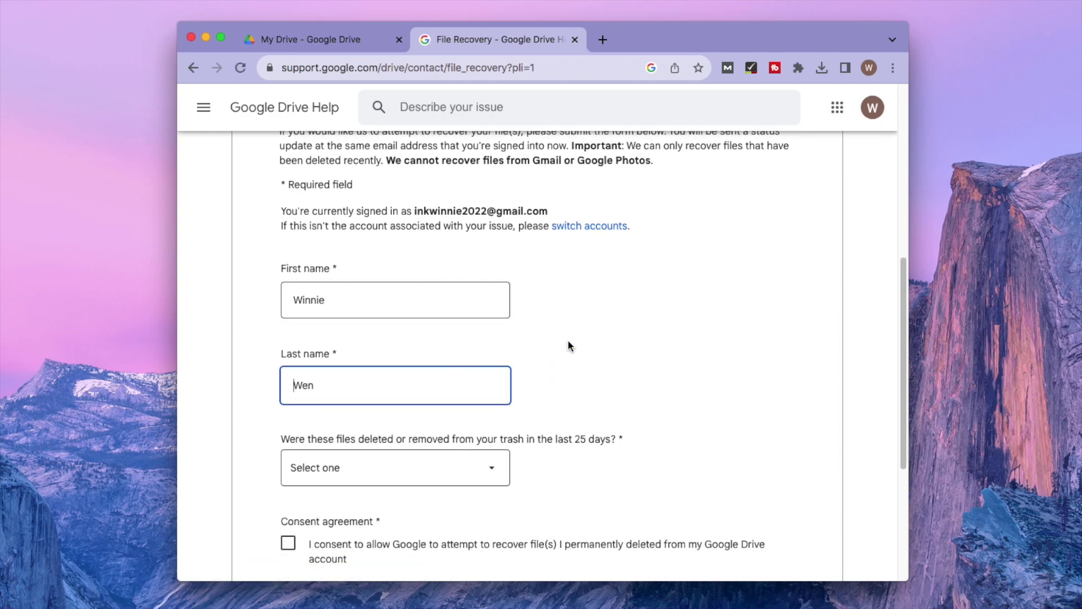
scroll(506, 343, down, 2)
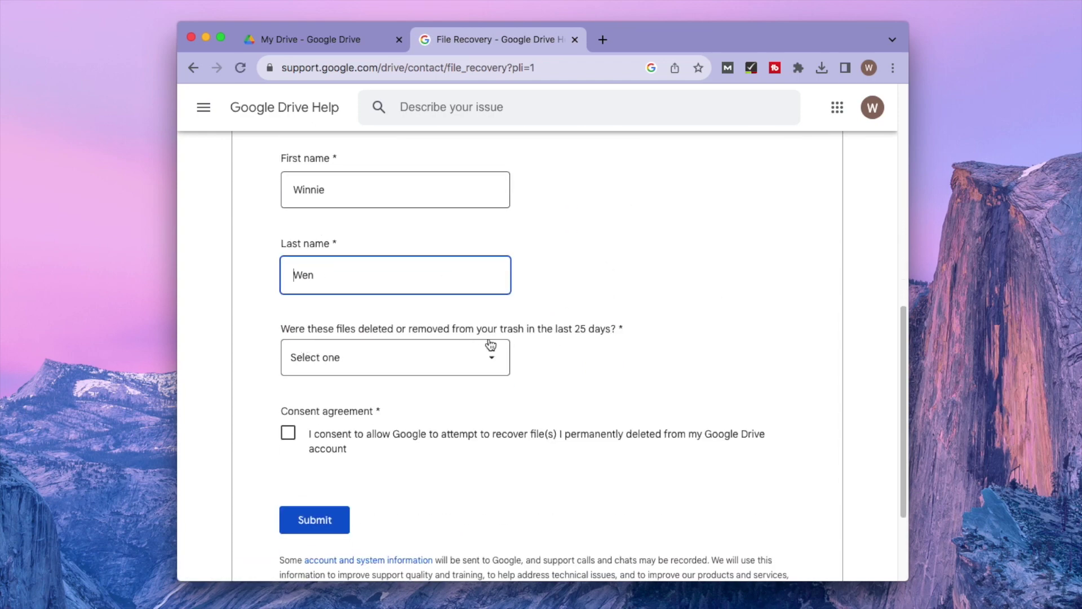
- Answer Yes to deletion within 25 days and choose Photos and Videos saved in Google Drive
click(491, 356)
click(331, 384)
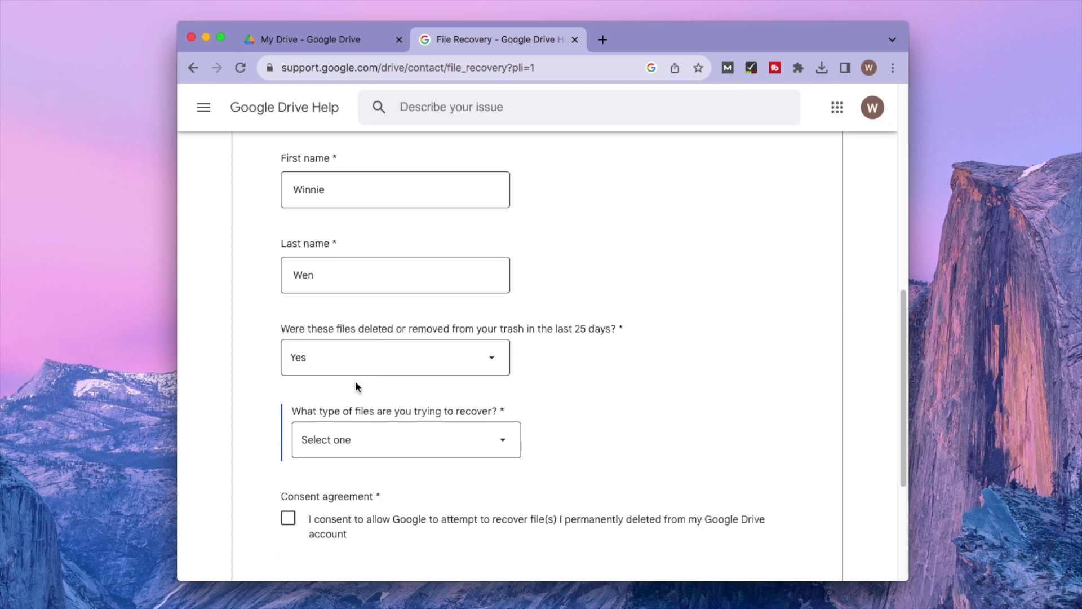
scroll(575, 391, down, 1)
click(503, 410)
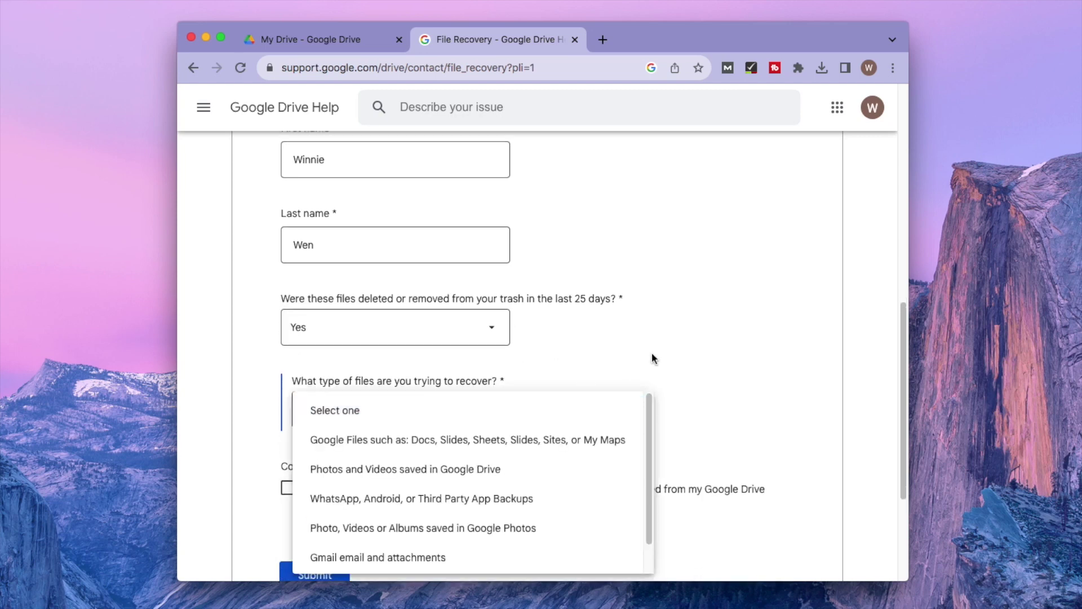
scroll(654, 359, down, 1)
scroll(693, 345, down, 1)
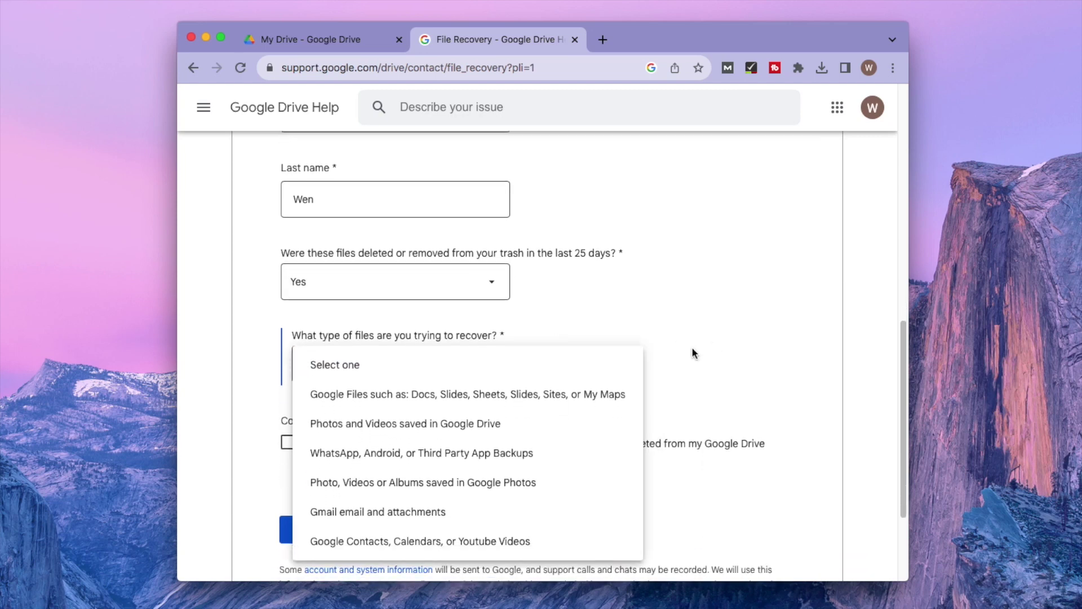
click(476, 420)
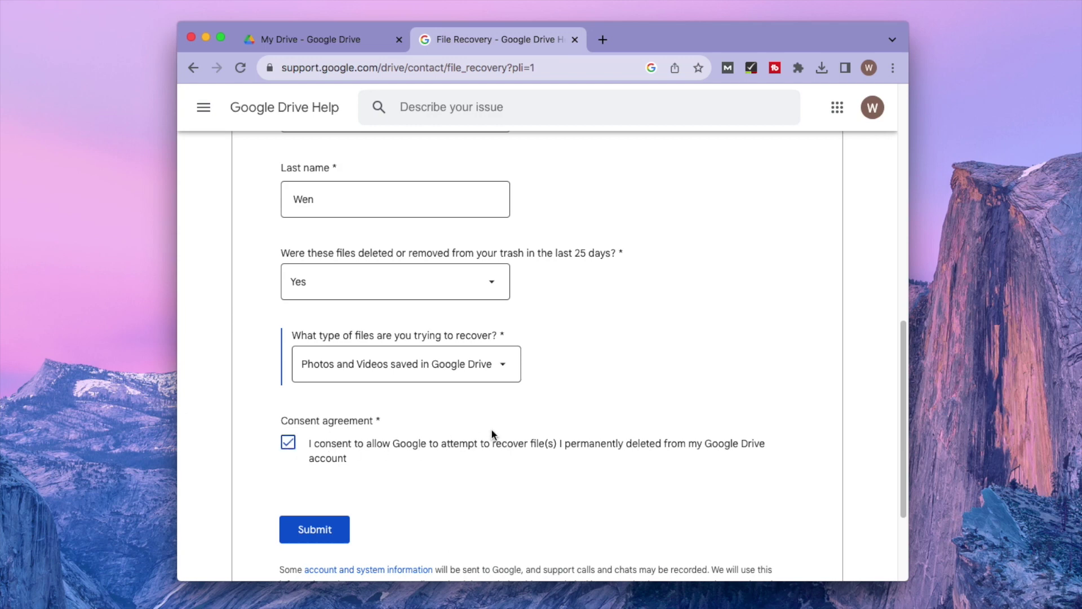
scroll(516, 427, down, 2)
scroll(516, 427, down, 3)
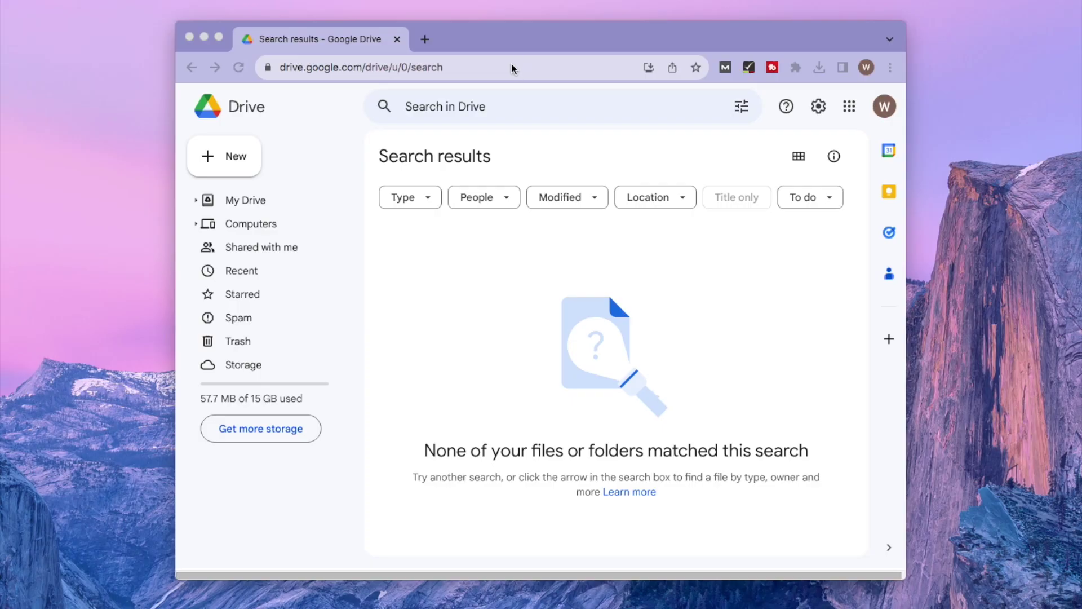
- Select the page address on the empty Drive search results page
click(509, 65)
- Show My Drive's Activity panel and scroll through its restored, trashed, renamed and uploaded entries
click(266, 200)
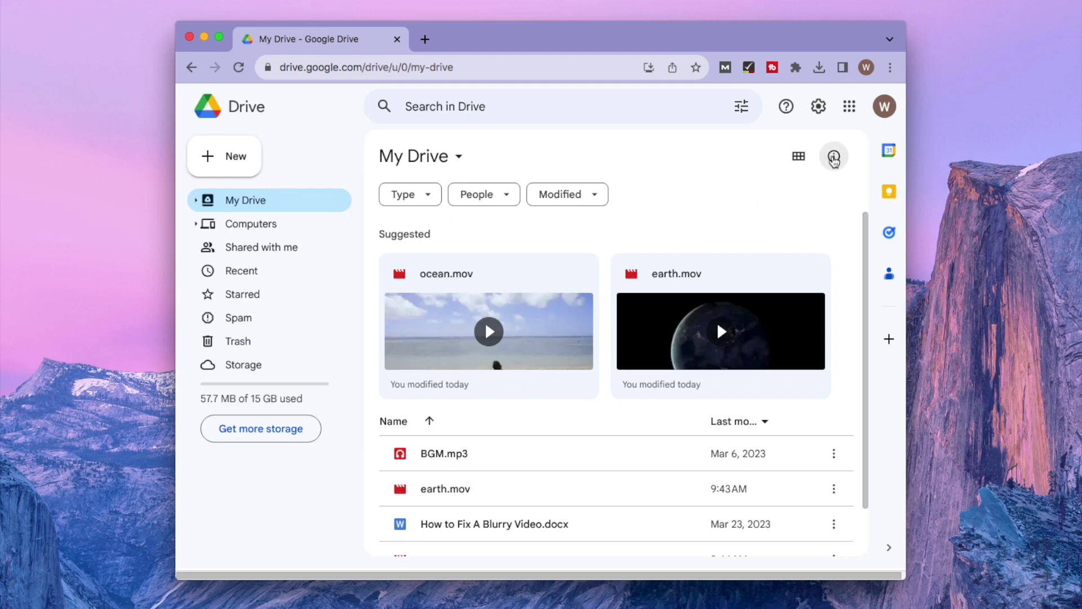
click(835, 158)
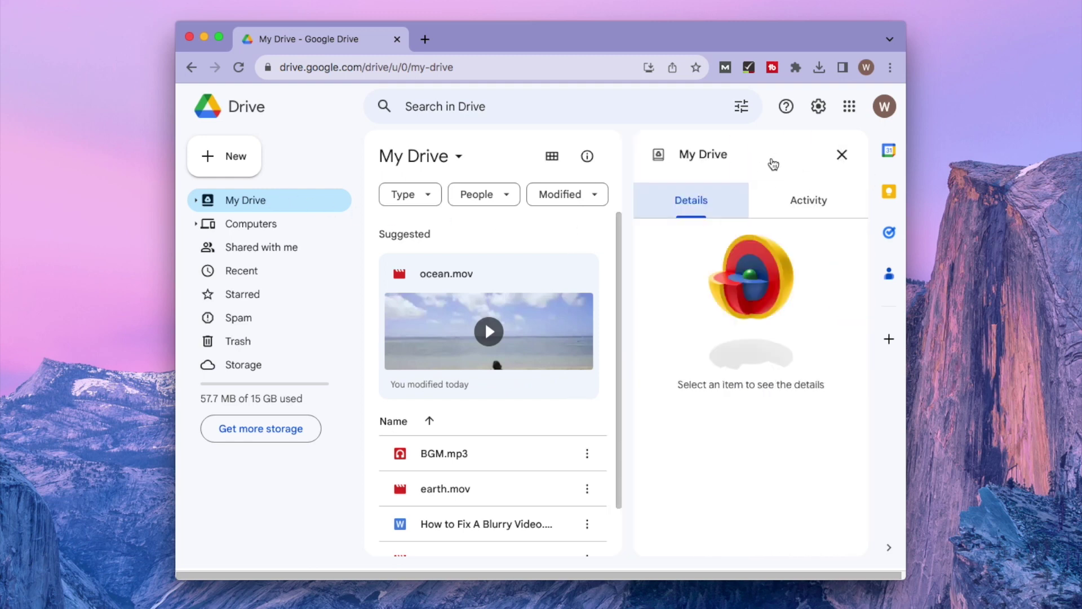
click(809, 210)
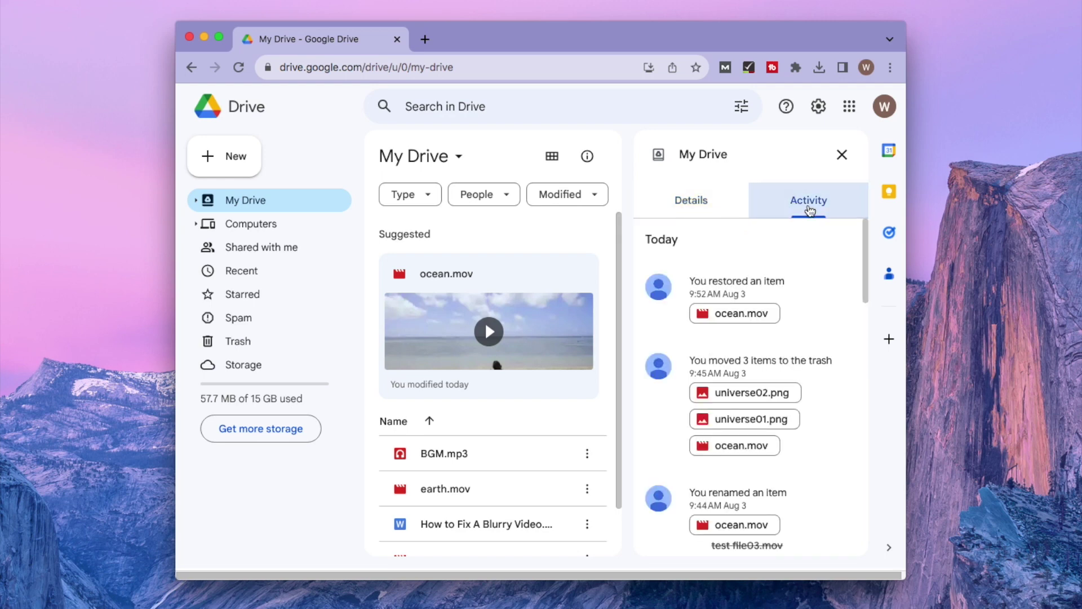
scroll(806, 257, down, 1)
scroll(808, 280, down, 3)
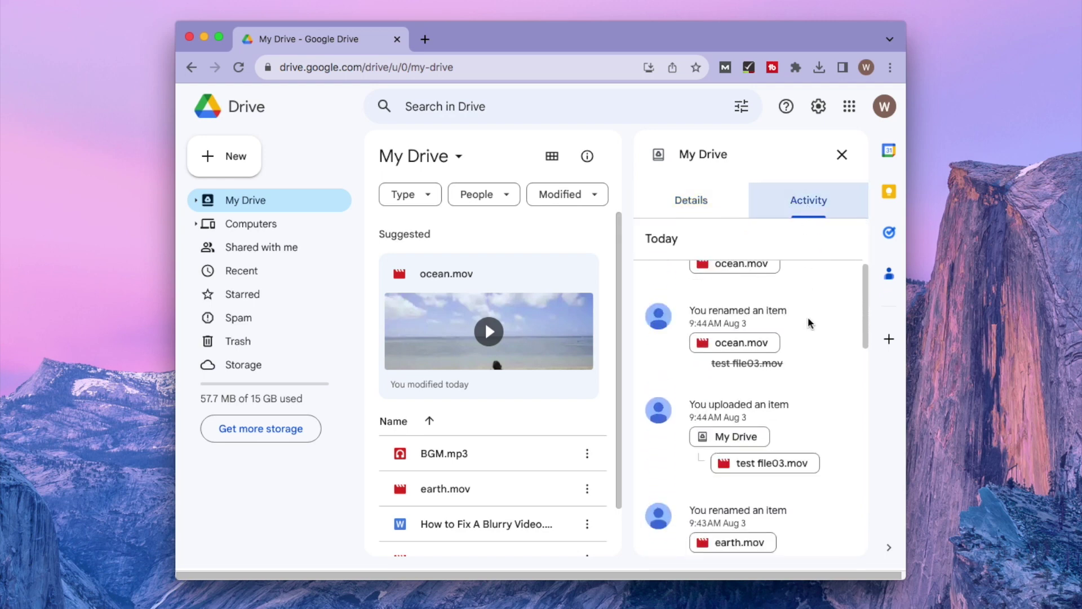
scroll(807, 317, down, 2)
scroll(809, 326, down, 3)
scroll(805, 336, down, 2)
scroll(805, 337, down, 2)
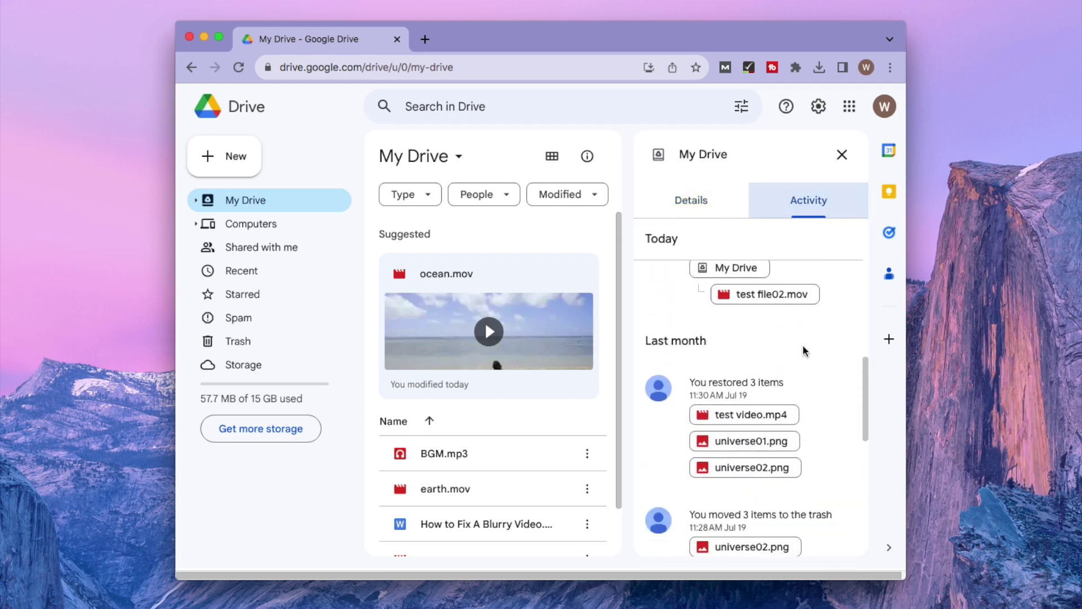
scroll(803, 344, down, 1)
scroll(802, 348, down, 1)
scroll(803, 352, down, 3)
scroll(803, 353, down, 1)
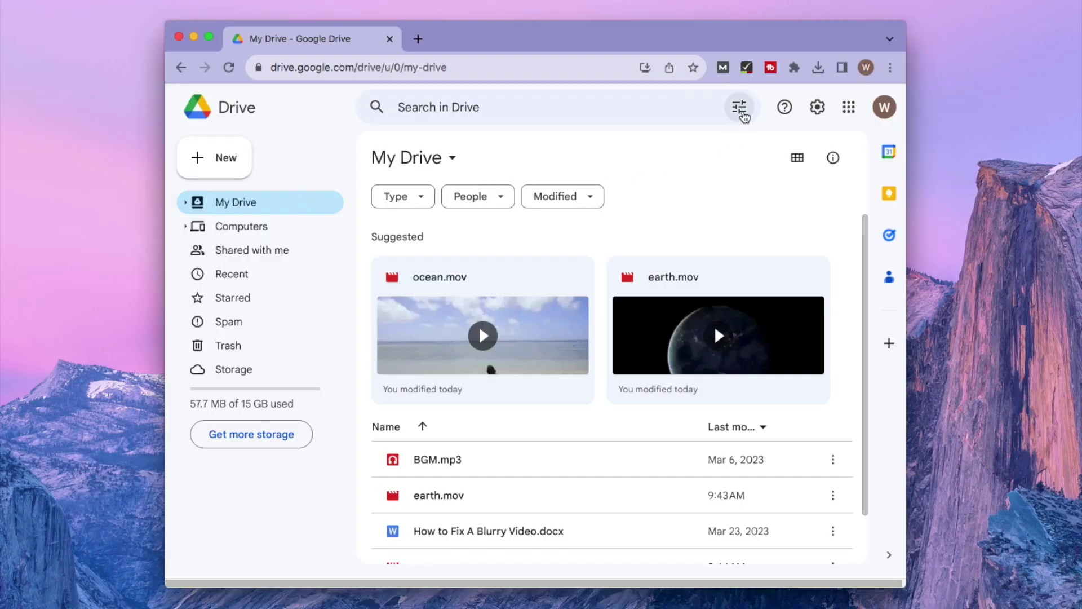
- Set advanced search to Documents owned by me containing 'blurry video'
click(739, 108)
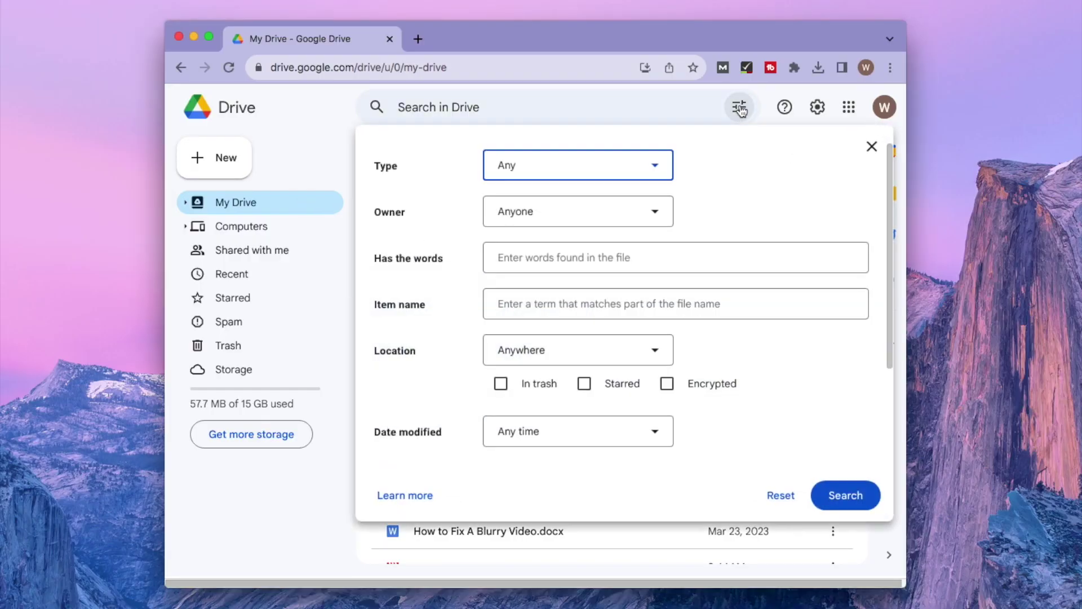
click(657, 165)
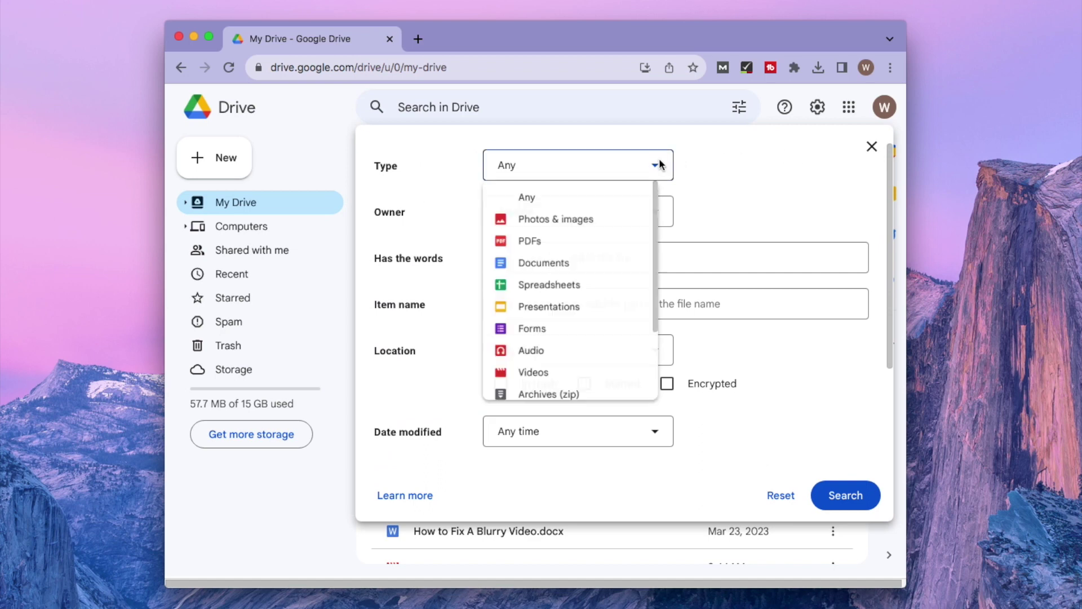
click(556, 269)
click(655, 213)
click(590, 265)
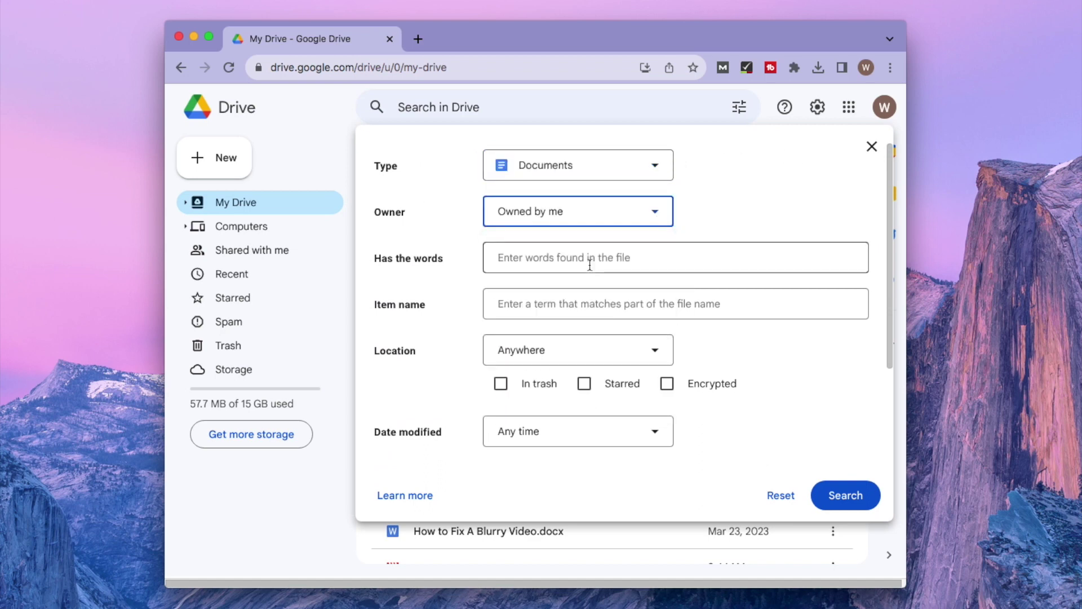
click(516, 257)
text(blurry video)
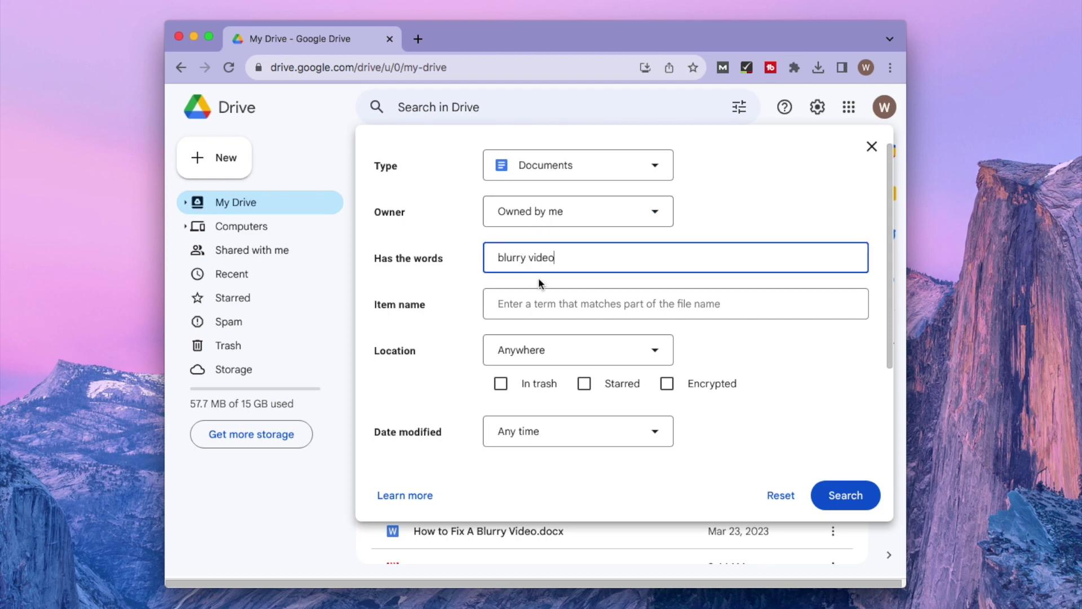
- Limit the search to My Drive and files modified in the last 90 days
click(657, 354)
click(628, 404)
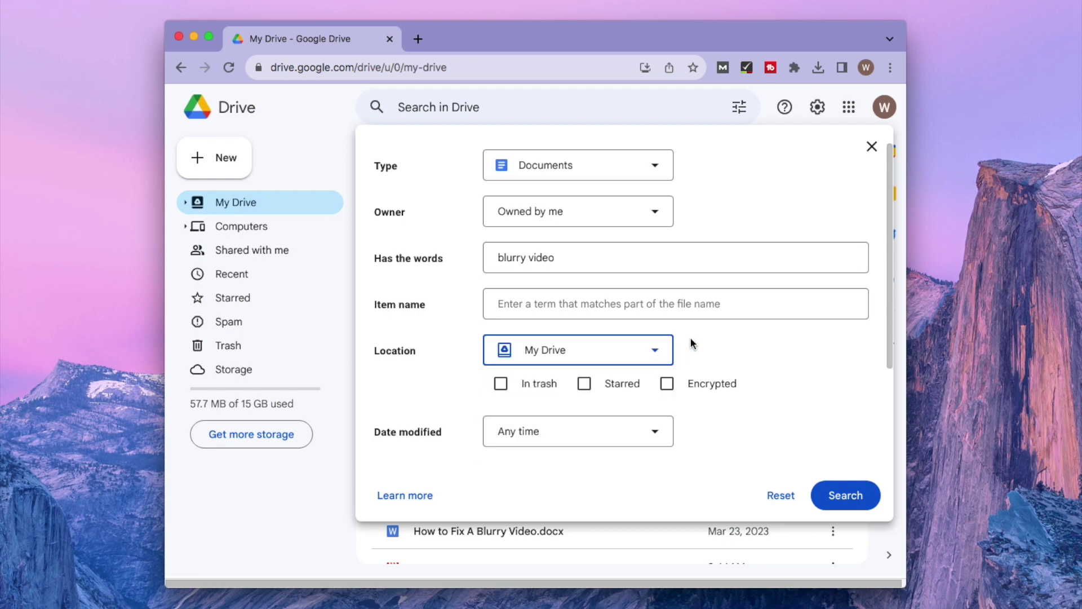
scroll(693, 342, down, 5)
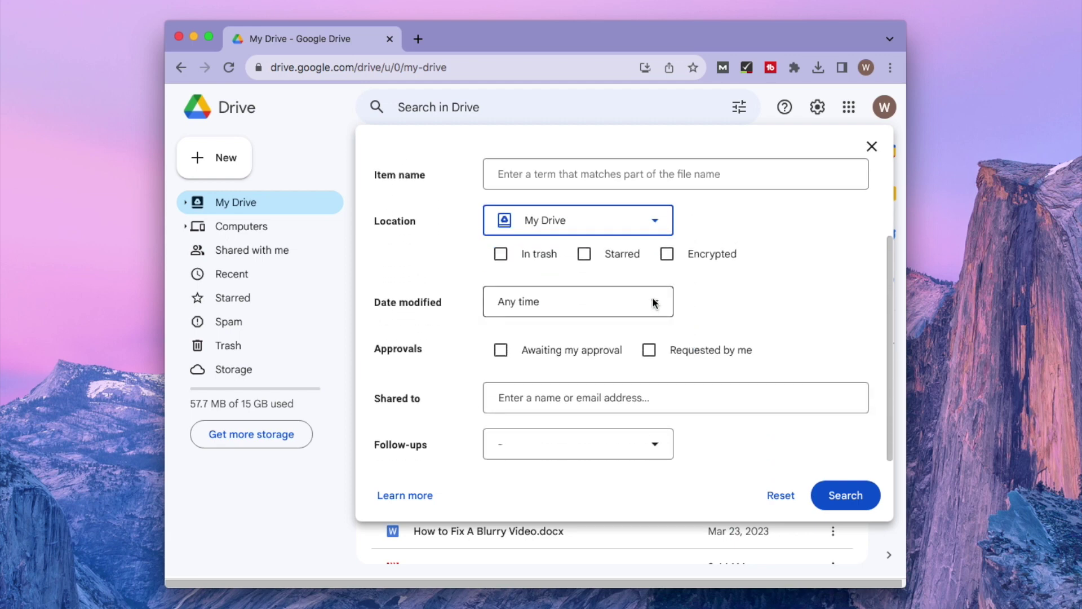
click(655, 303)
click(631, 452)
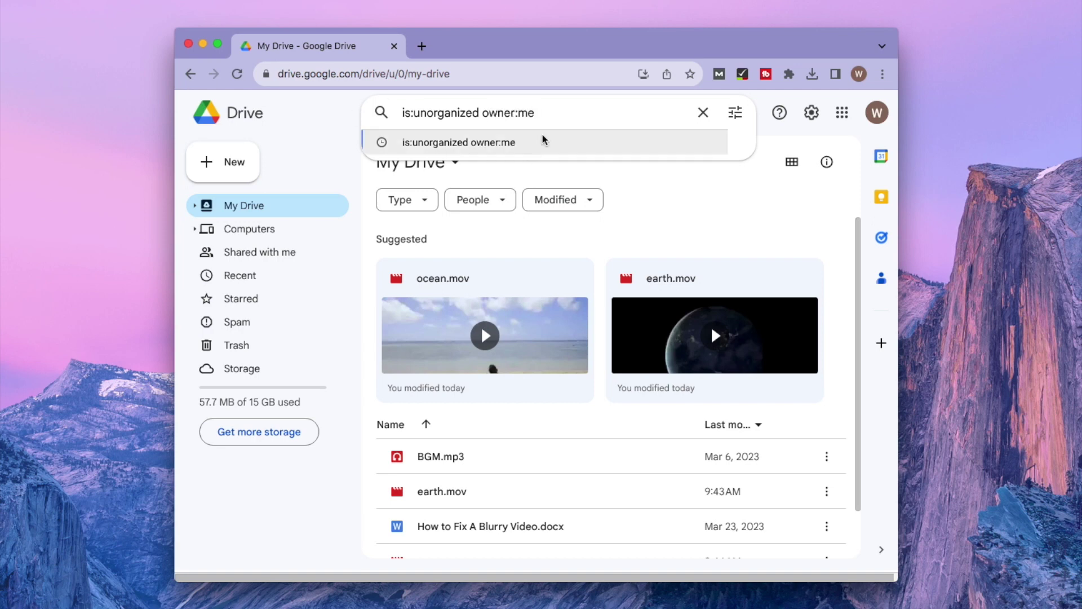
- Search Drive for 'is:unorganized owner:me' to find orphaned files
drag(536, 113, 378, 111)
click(562, 112)
key(Return)
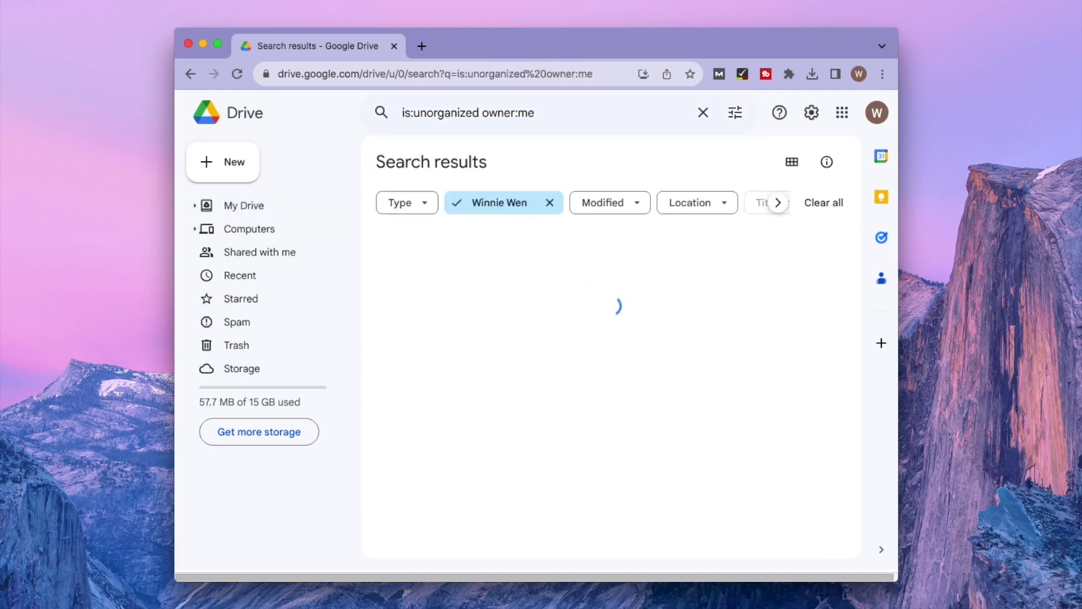